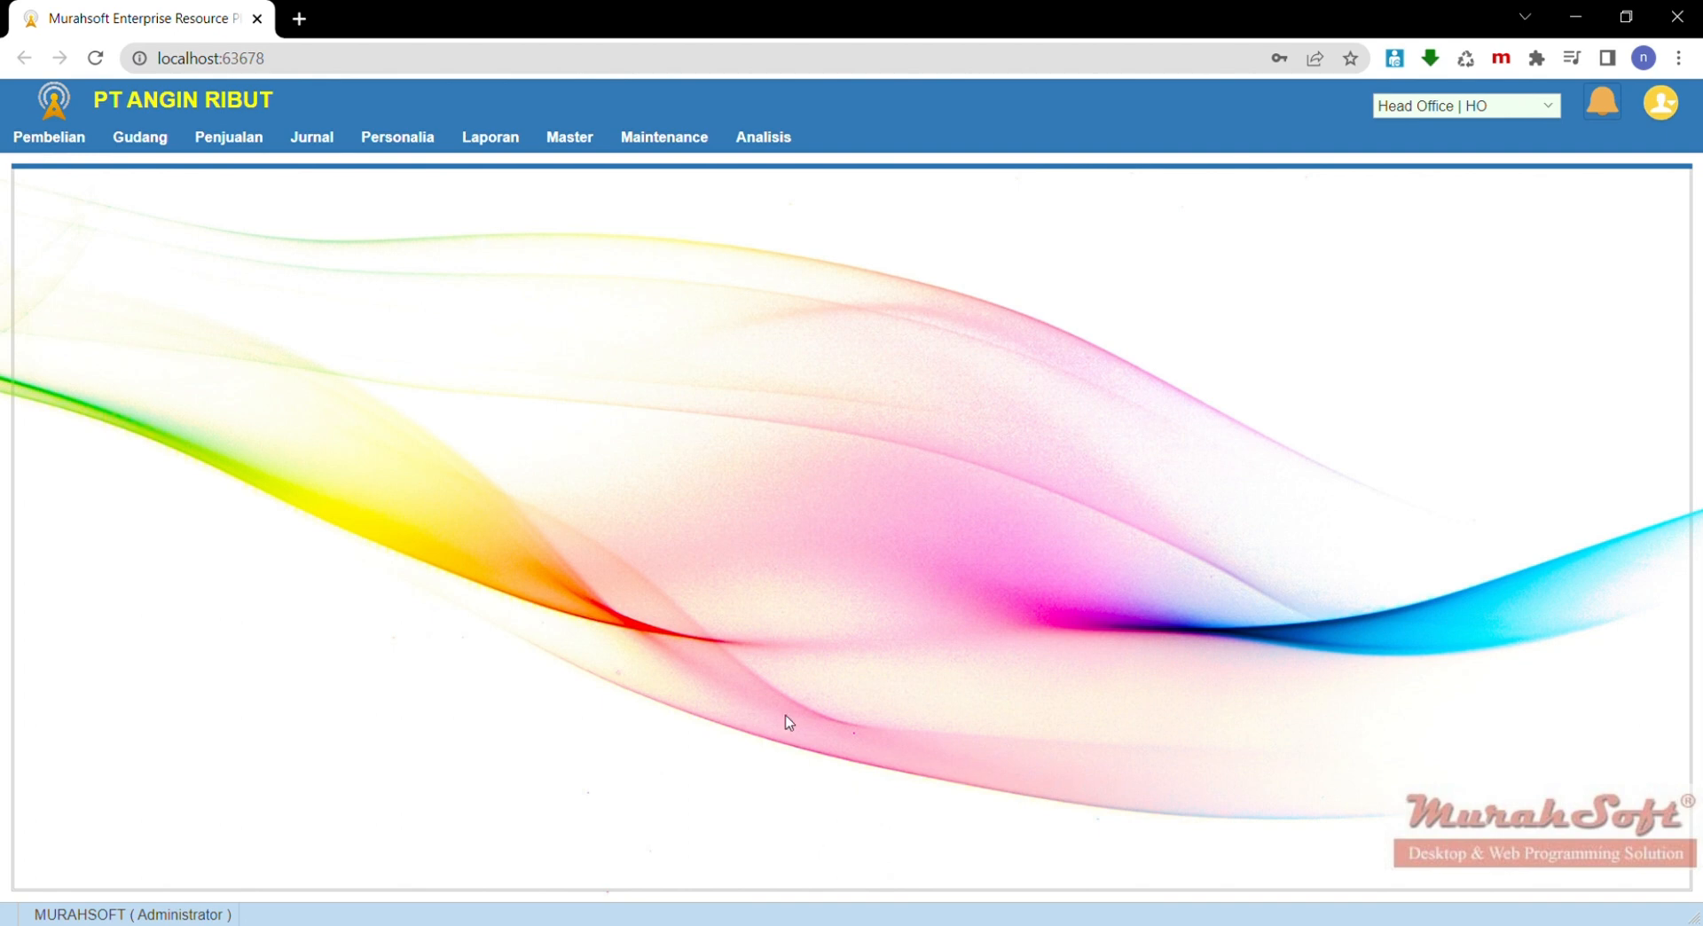
Open the master Konfigurasi setup and set Lokasi Gudang Topup SO to Gudang
left_click(584, 145)
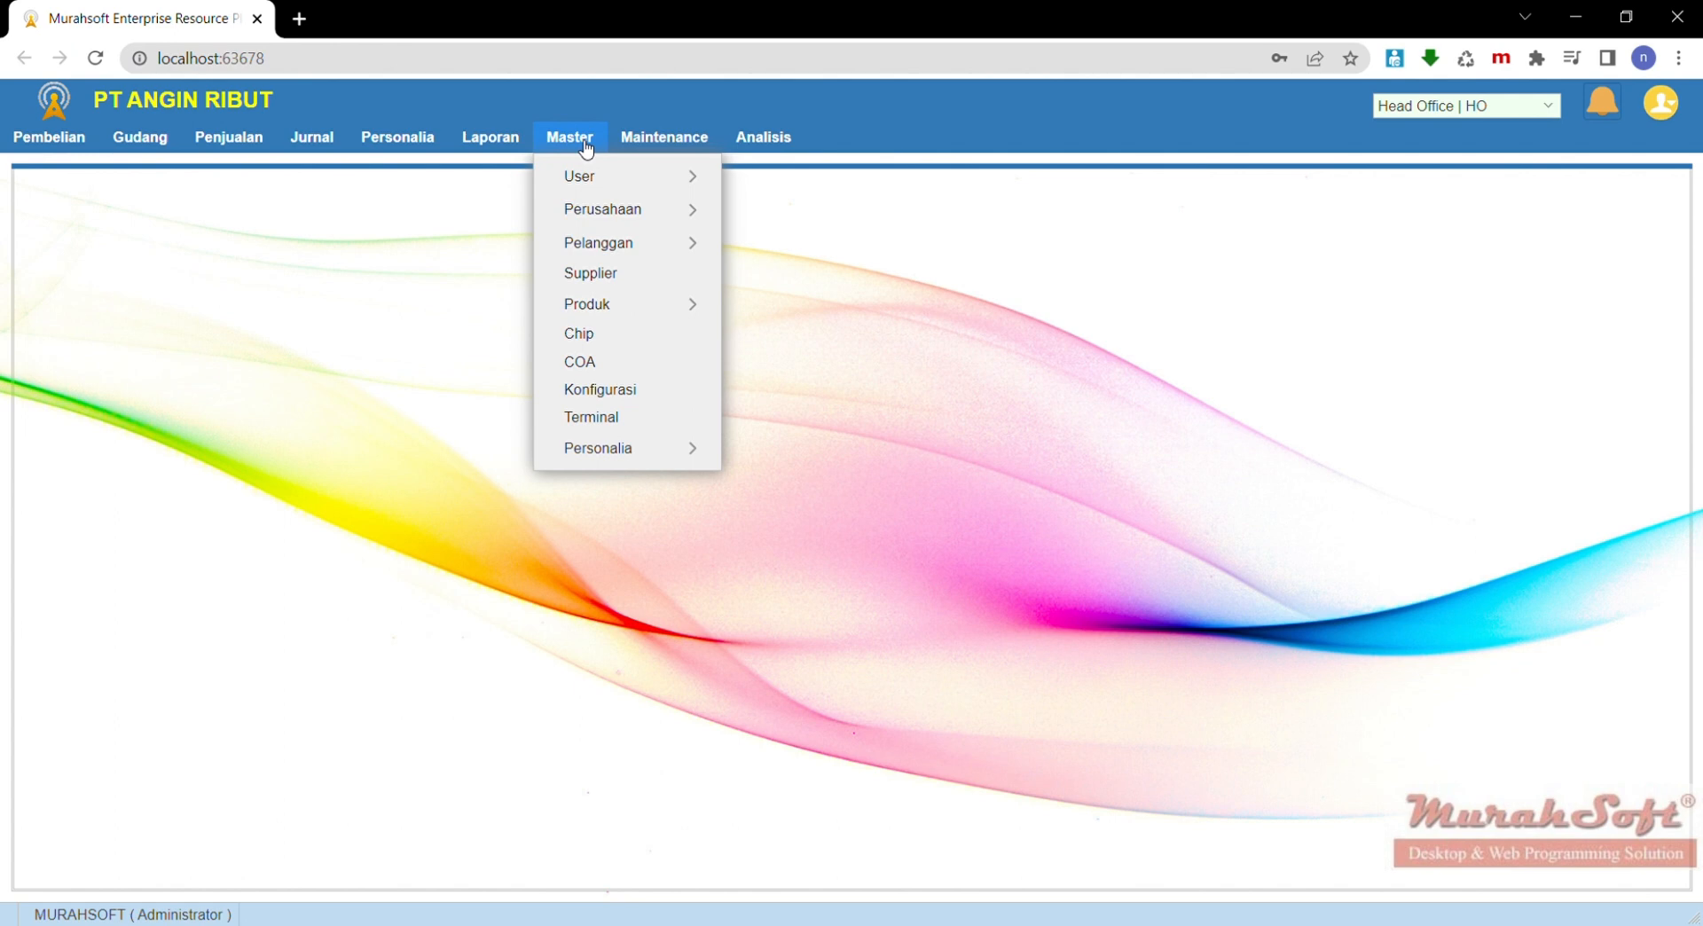
left_click(636, 389)
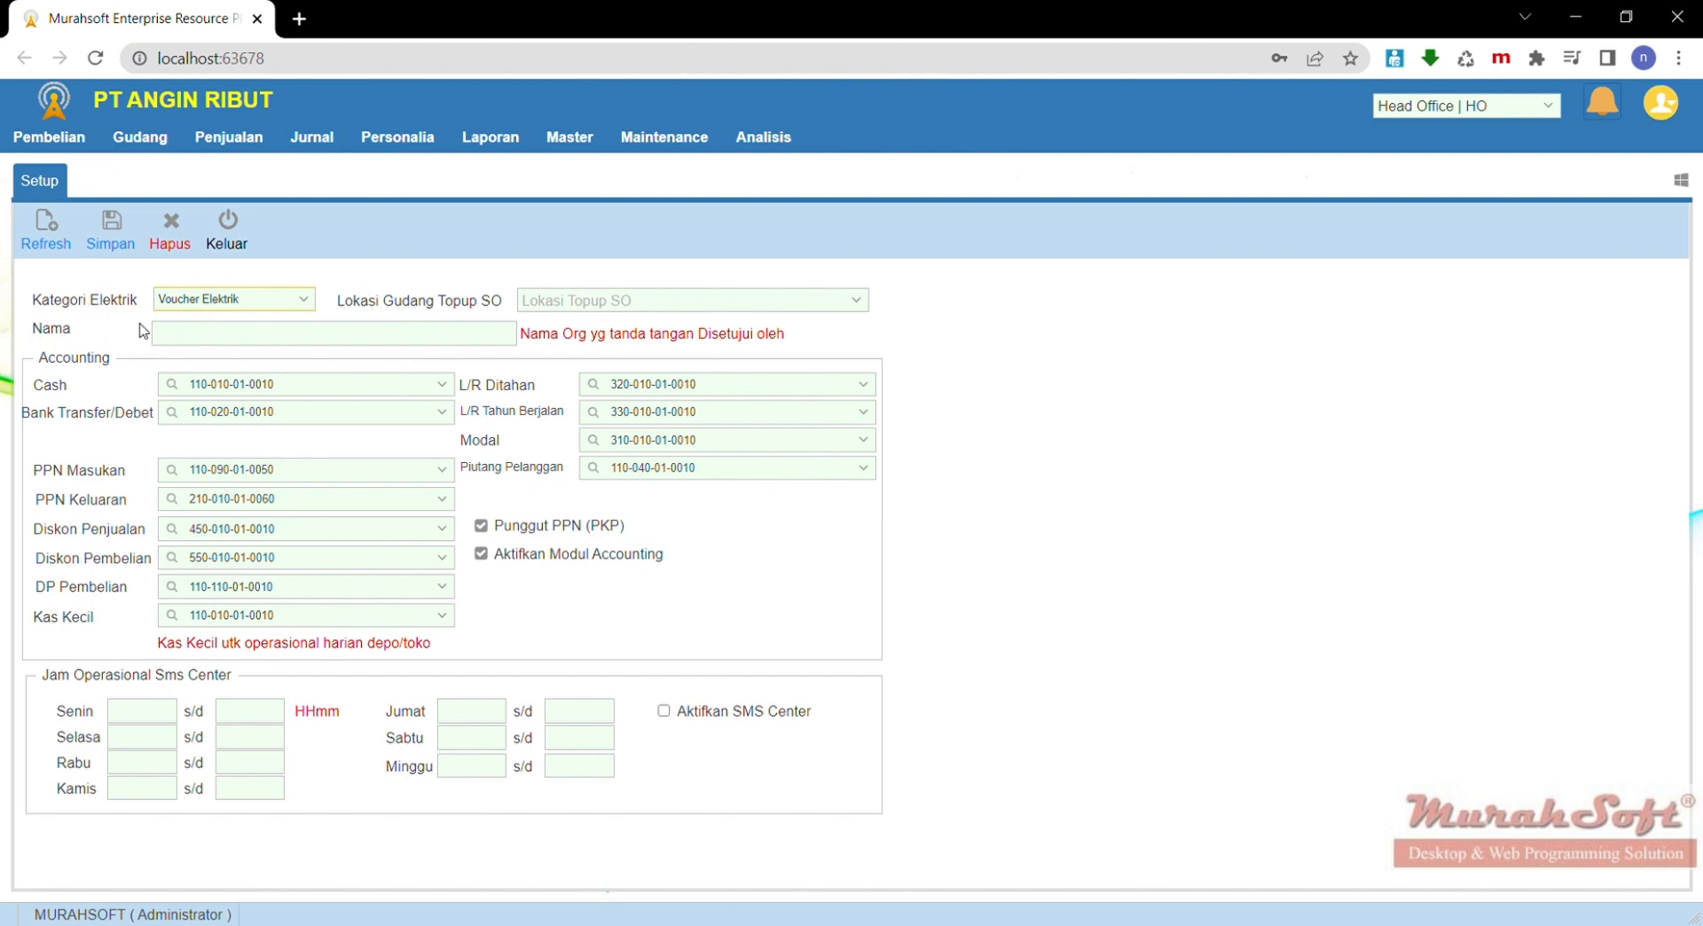
left_click(304, 299)
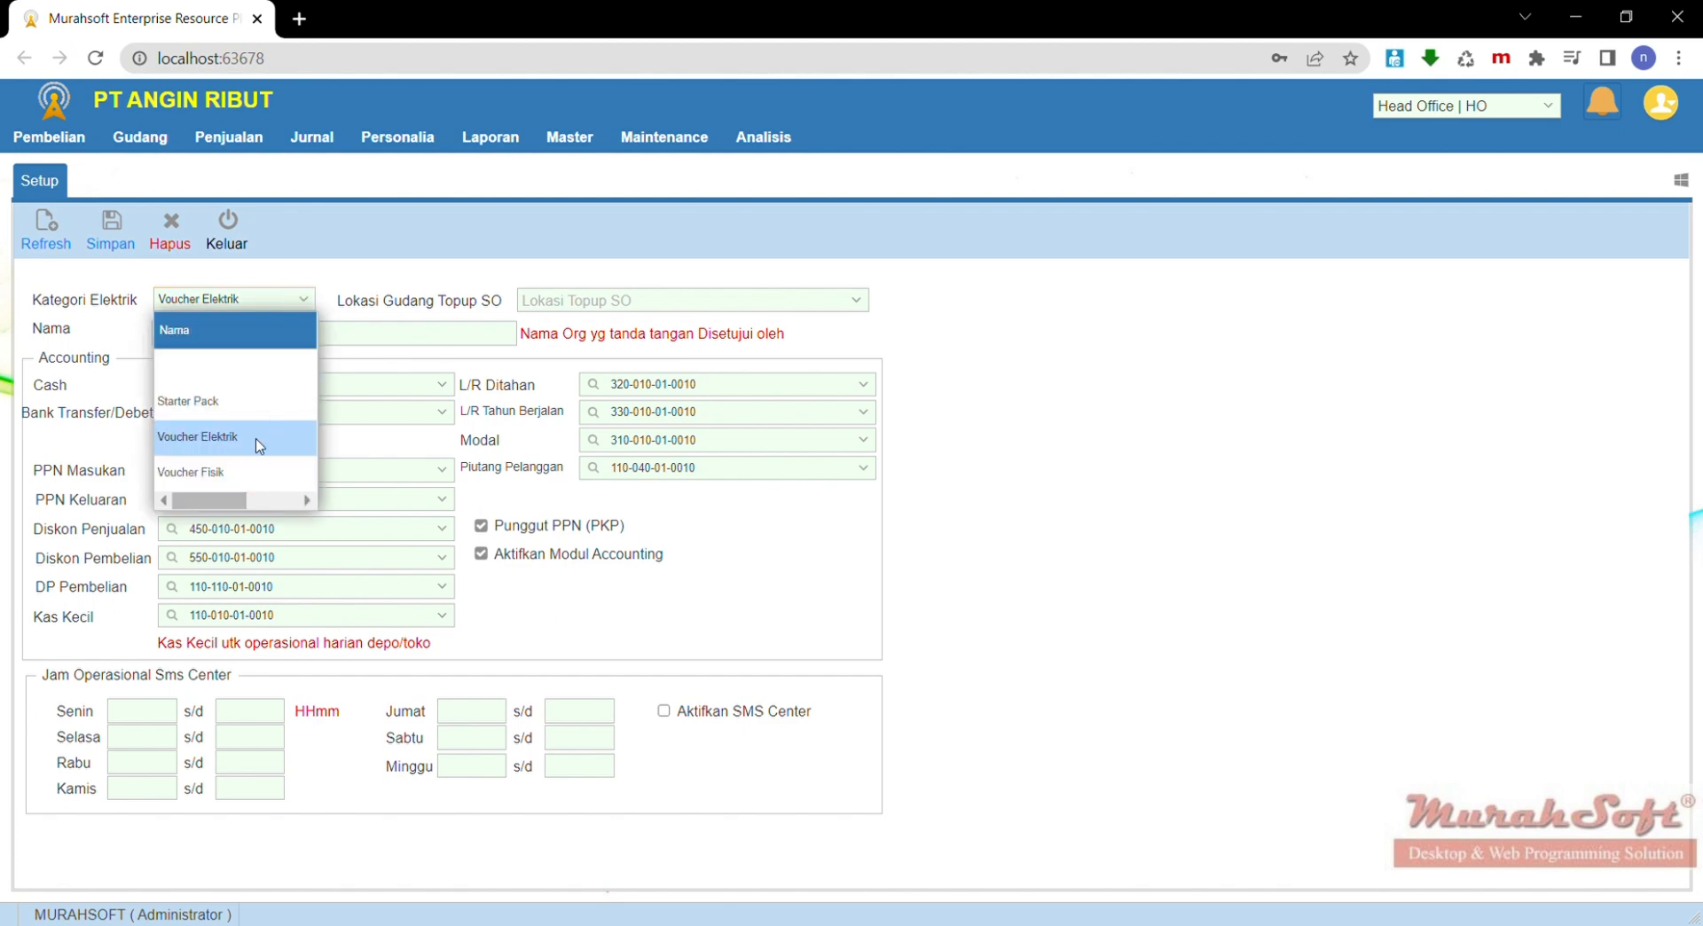
left_click(380, 277)
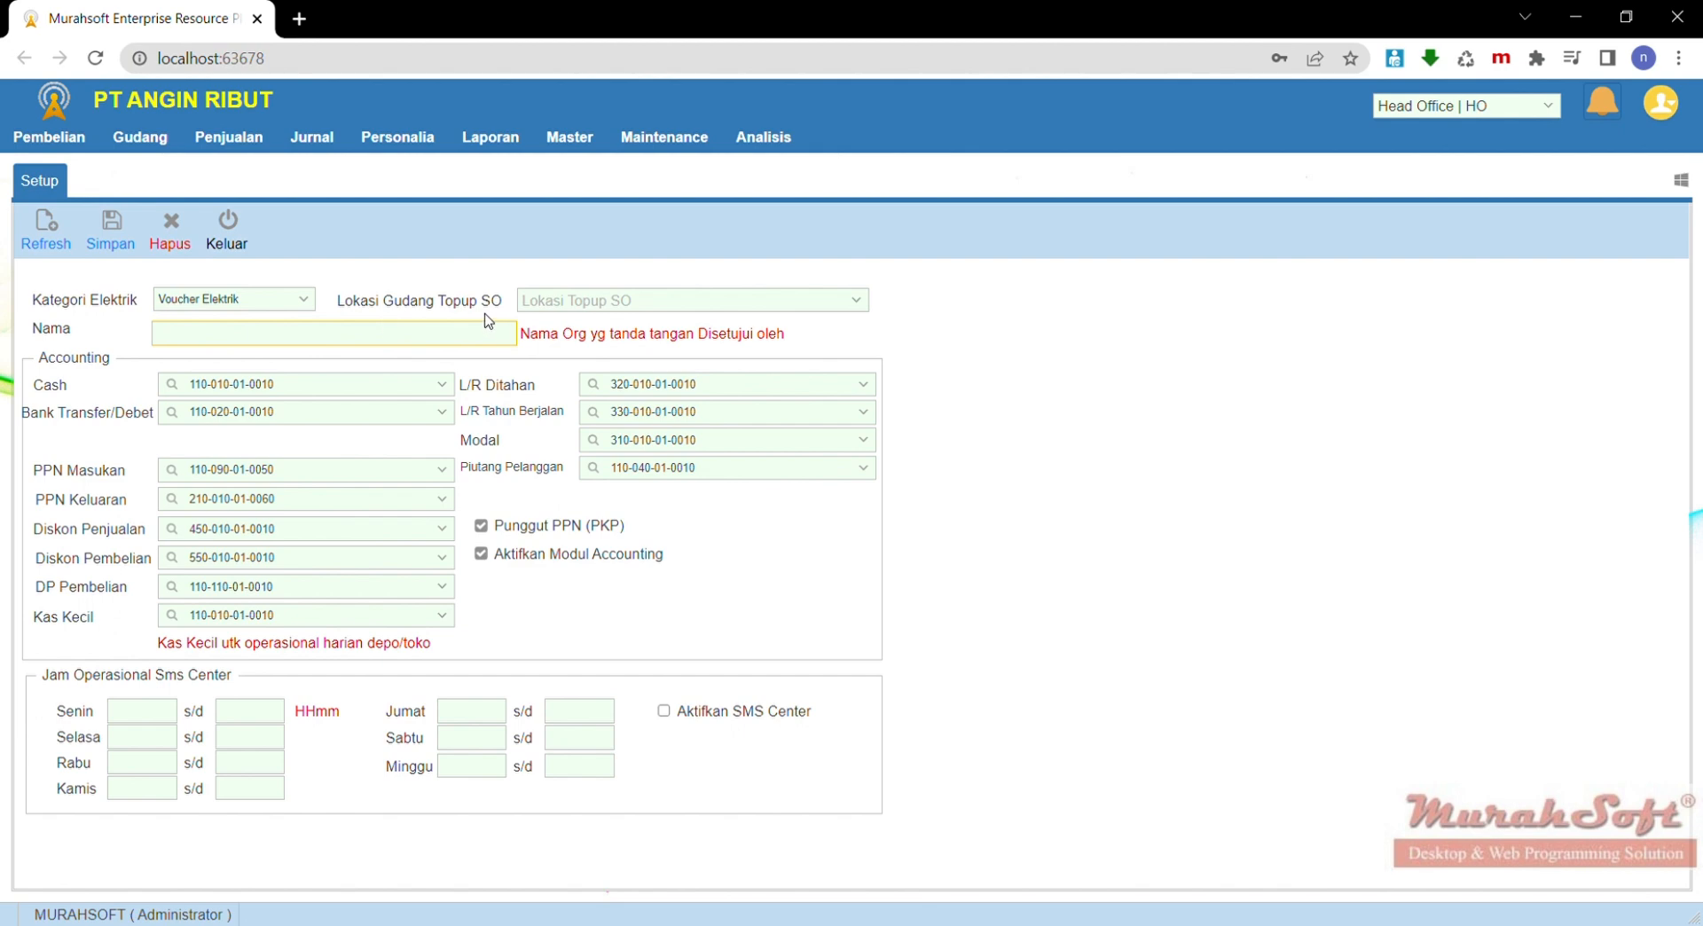
left_click(859, 301)
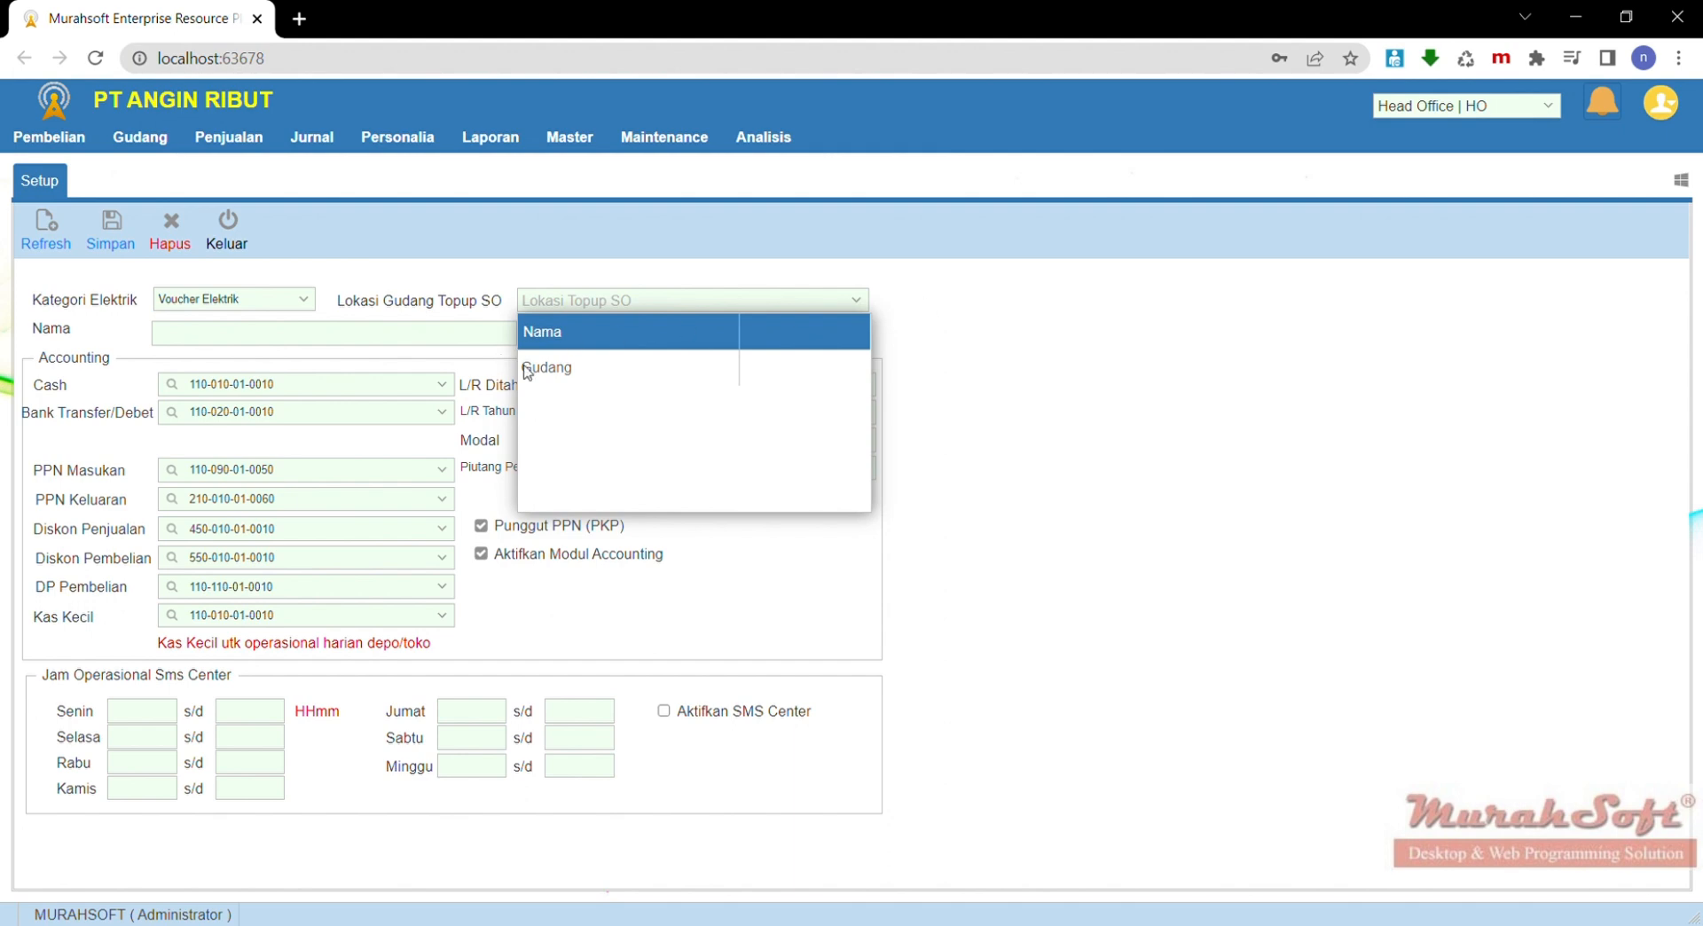
left_click(552, 369)
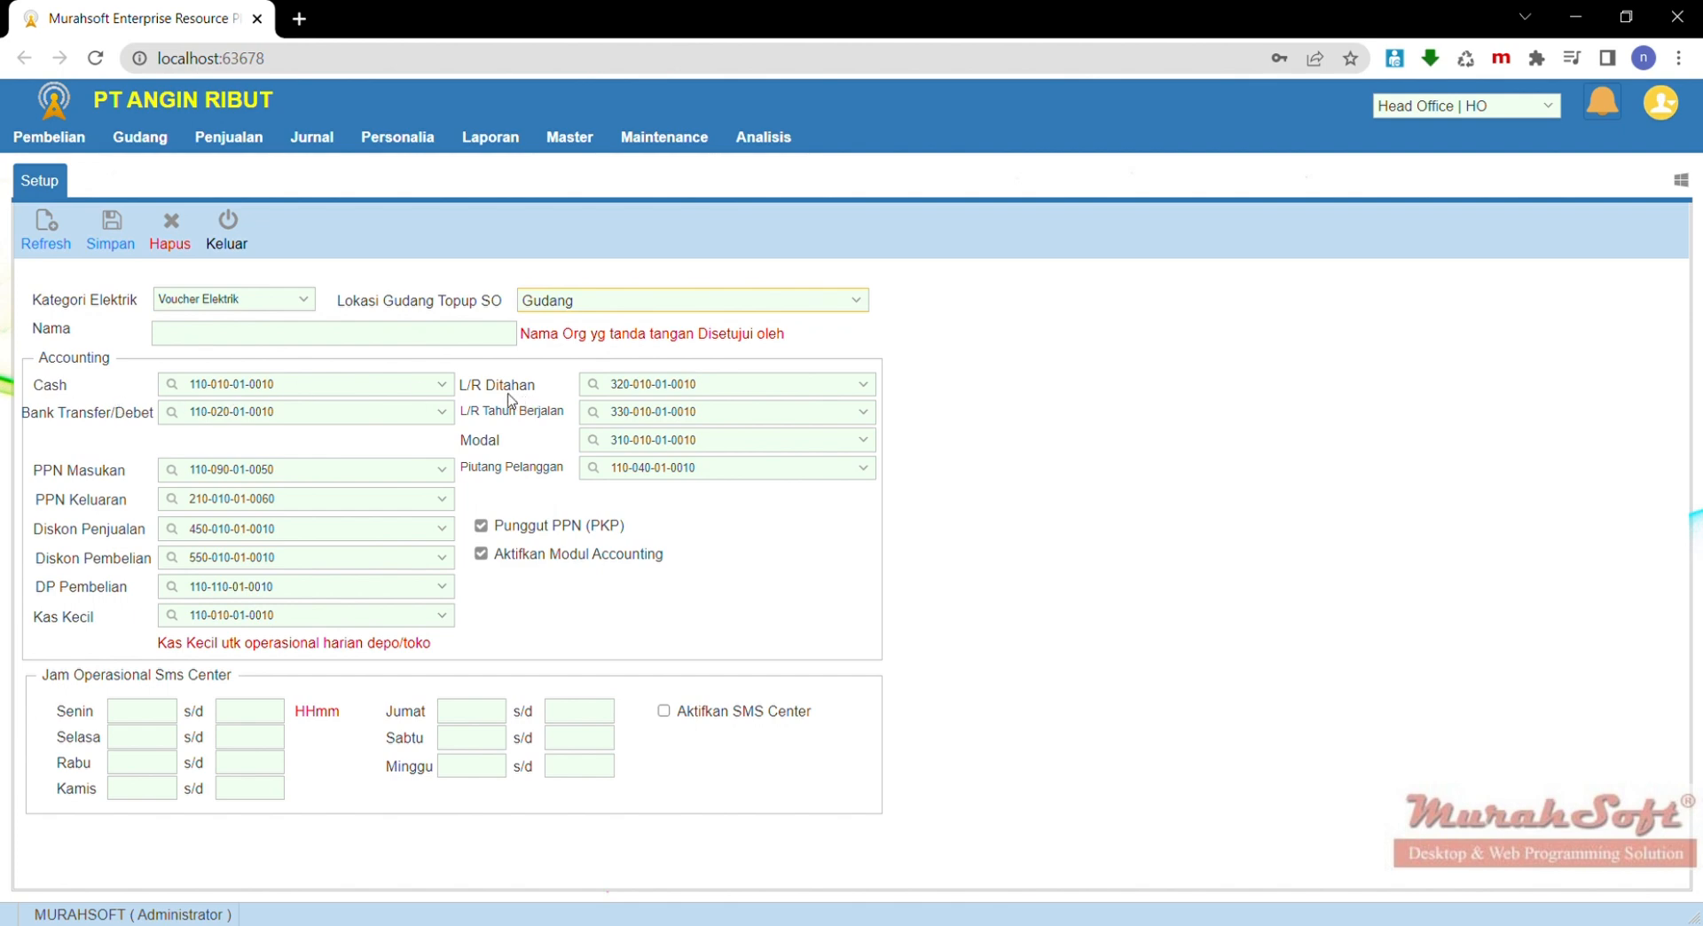
Review the accounts offered for Cash and Bank Transfer/Debet in the Accounting section
left_click(441, 385)
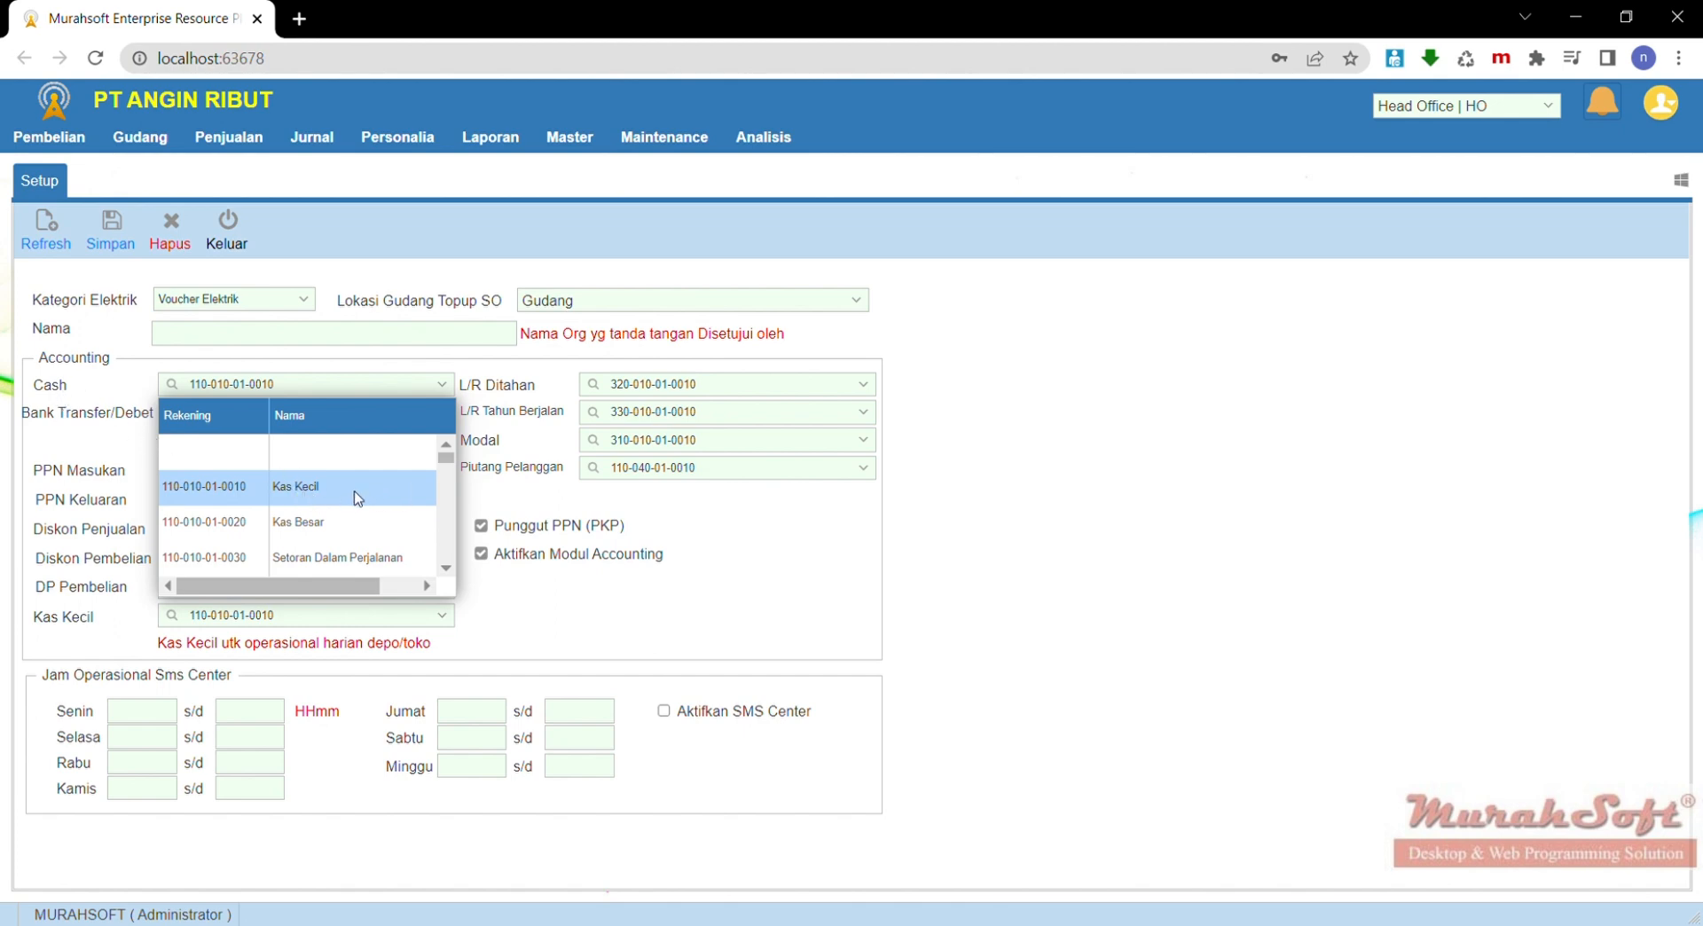
left_click(539, 498)
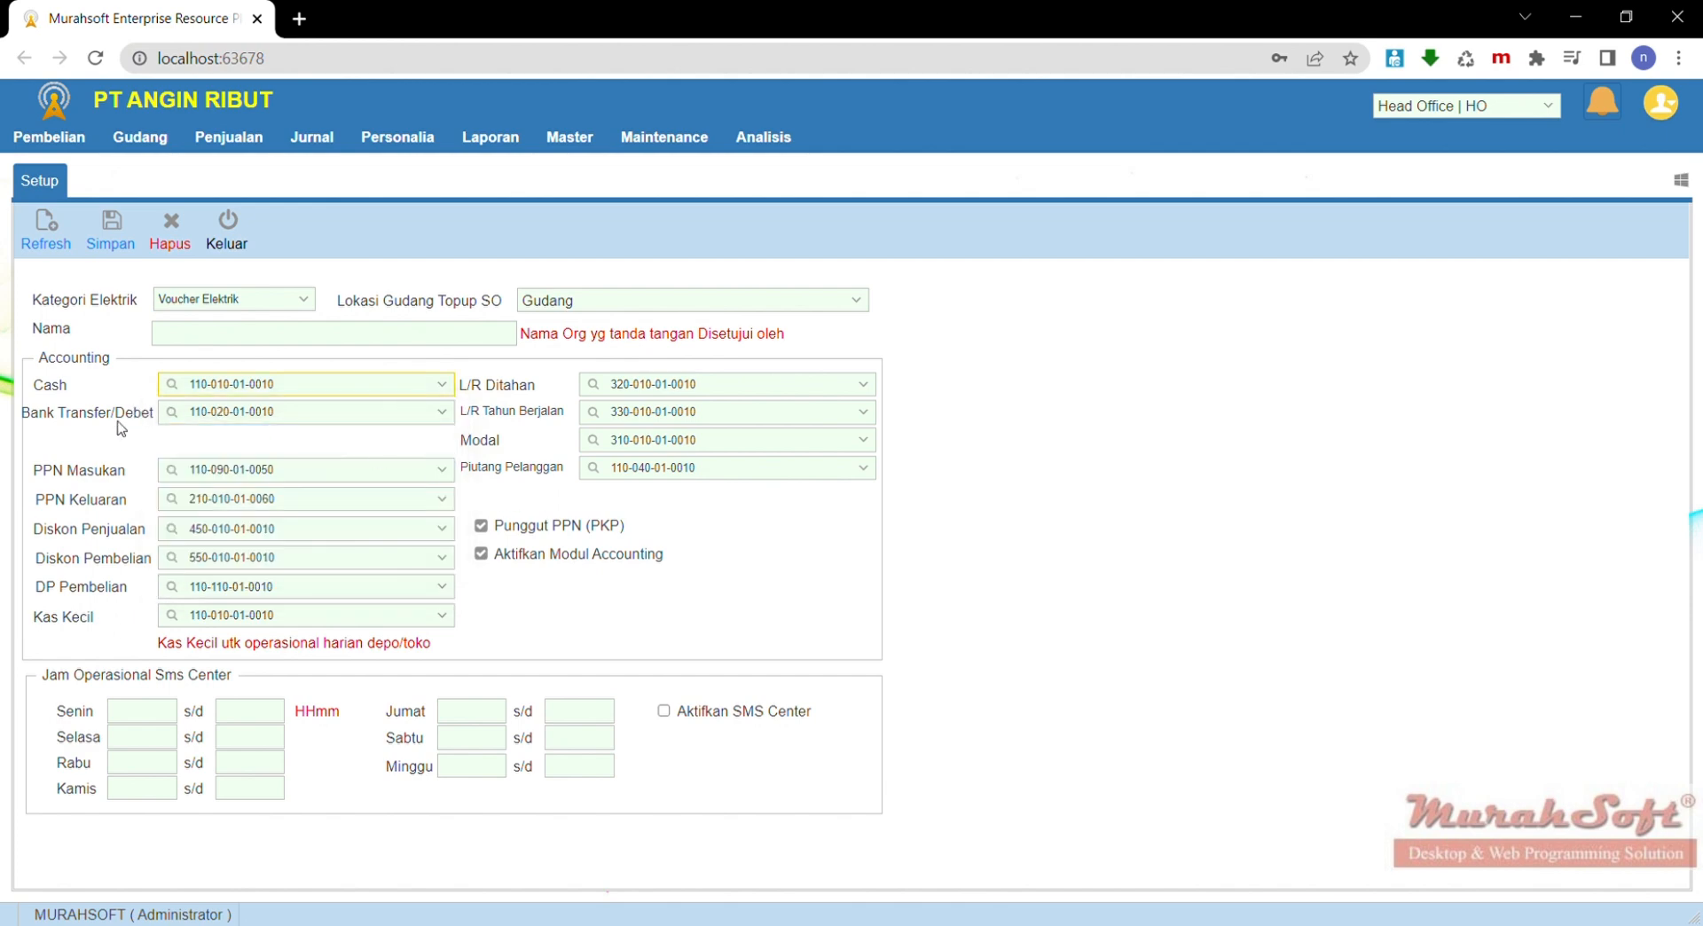
left_click(441, 412)
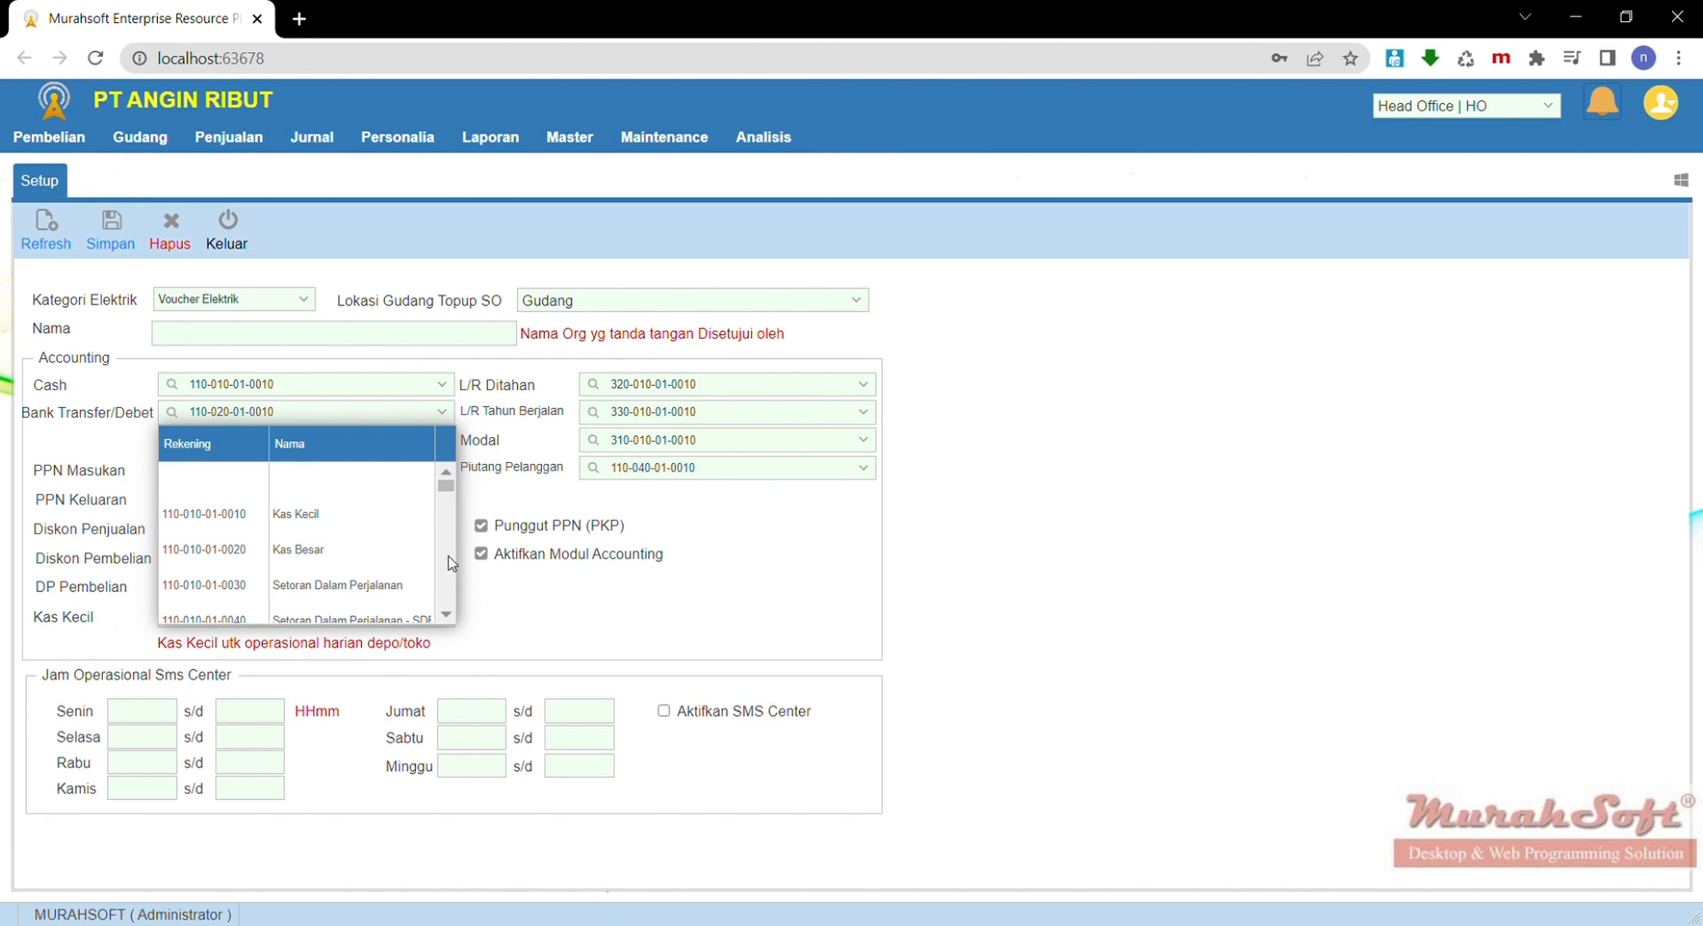
left_click(452, 475)
left_click(453, 476)
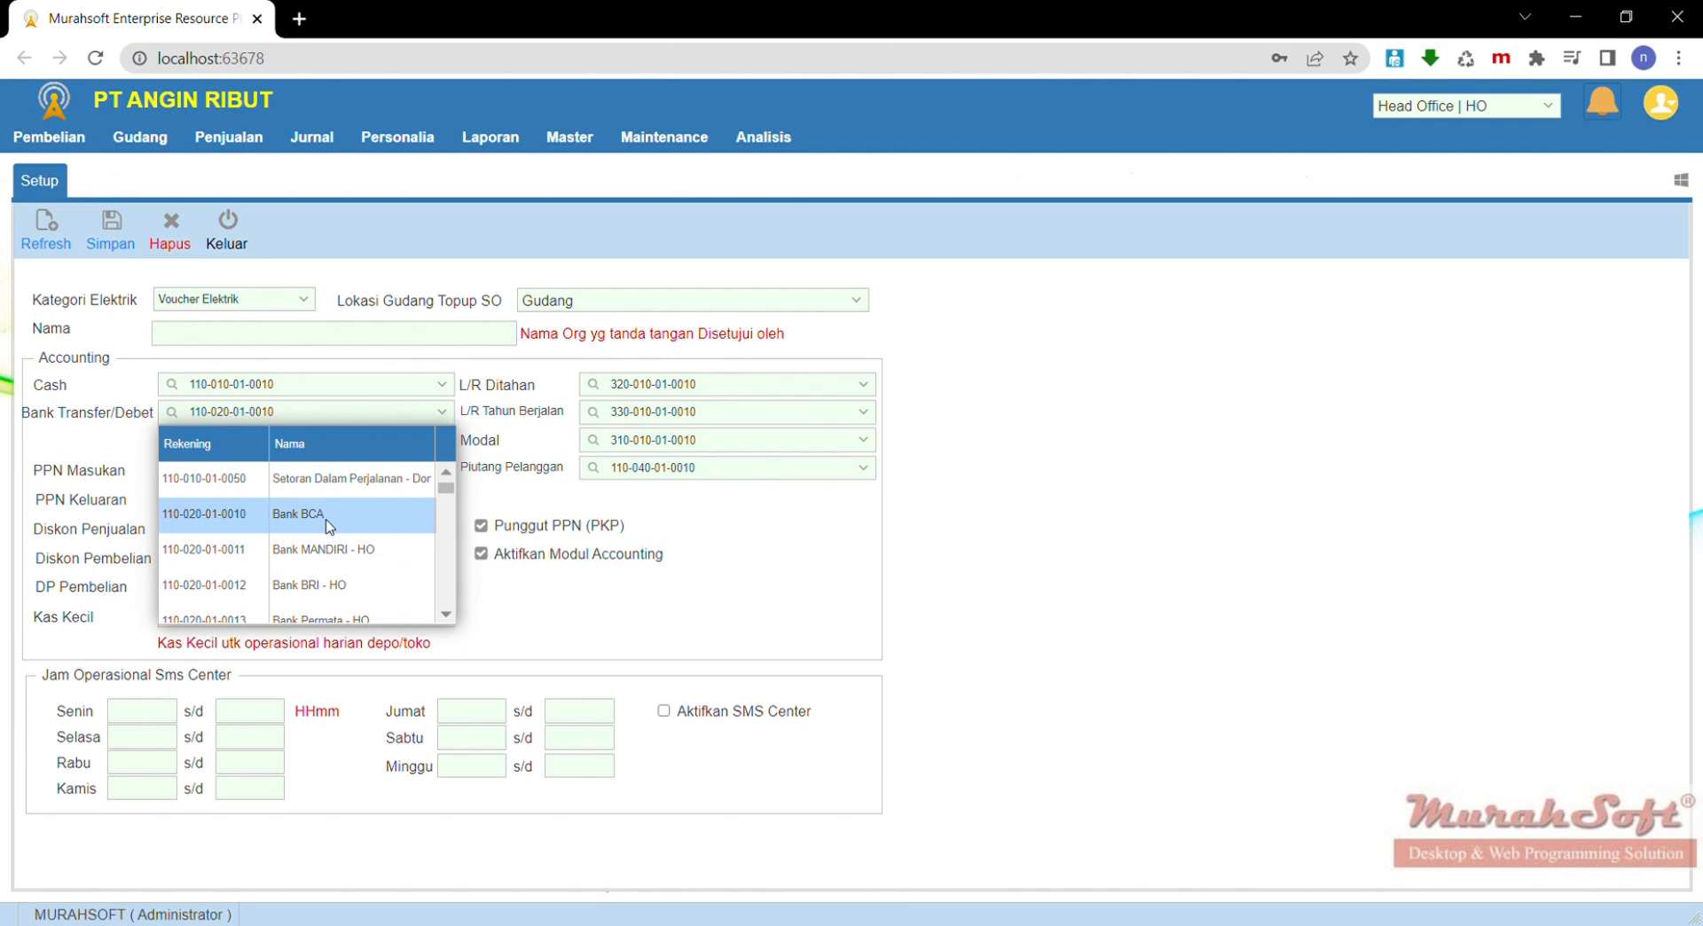
left_click(511, 490)
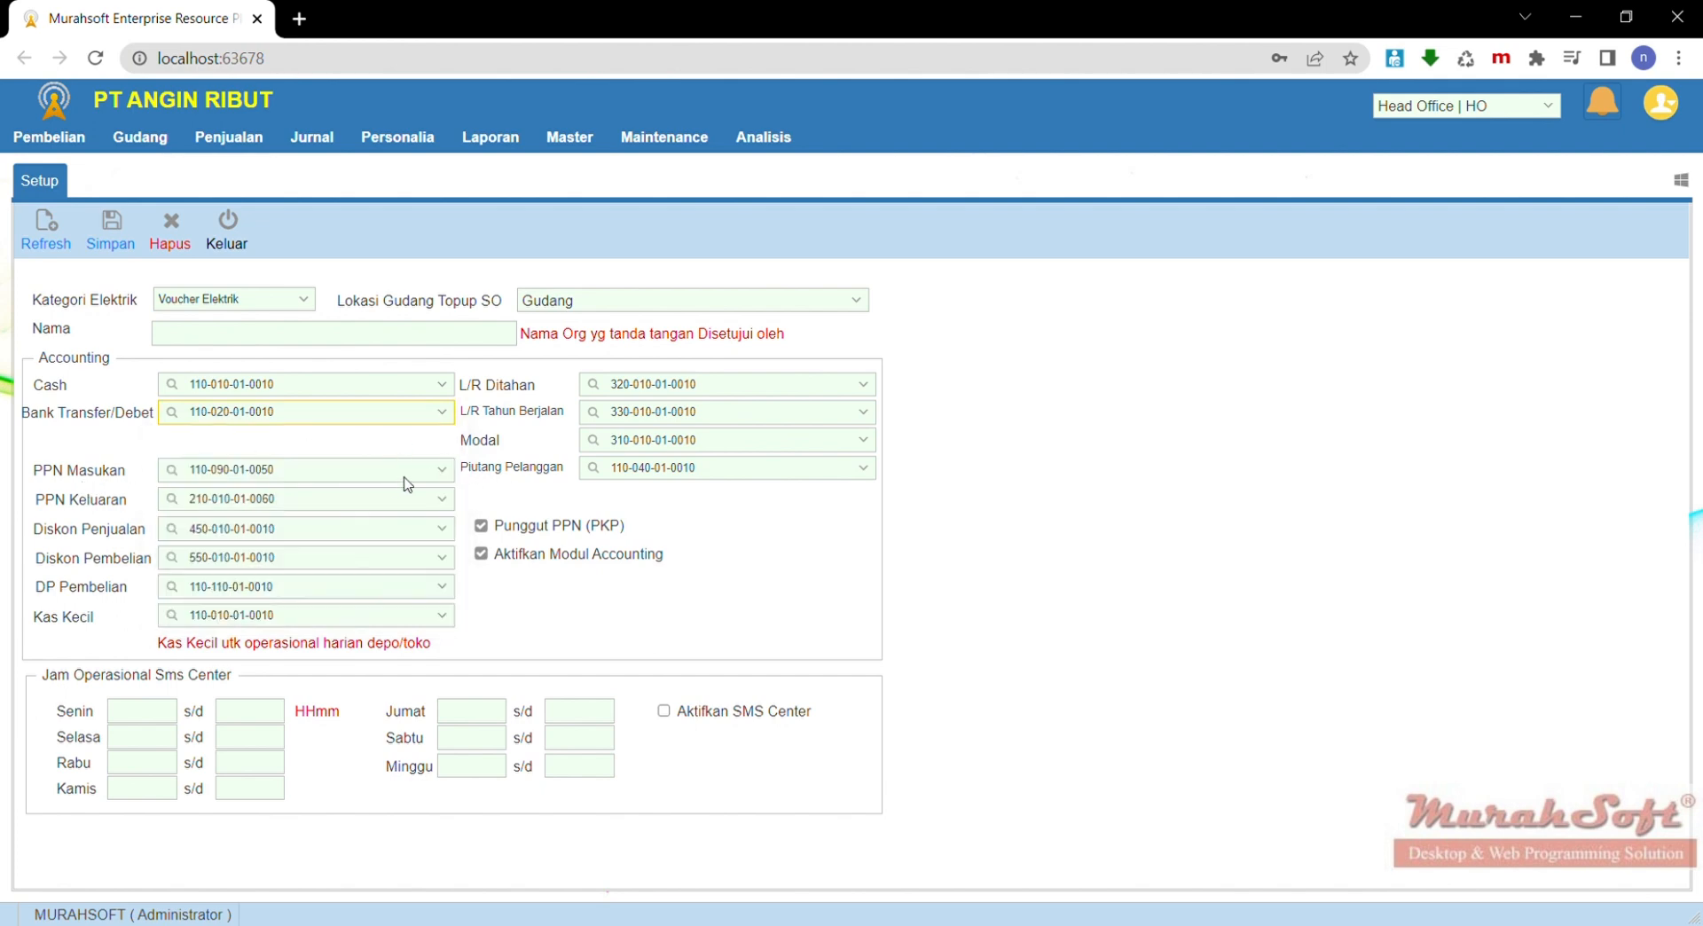
Look through the account list for PPN Masukan to find its assigned account
left_click(449, 474)
left_click(450, 476)
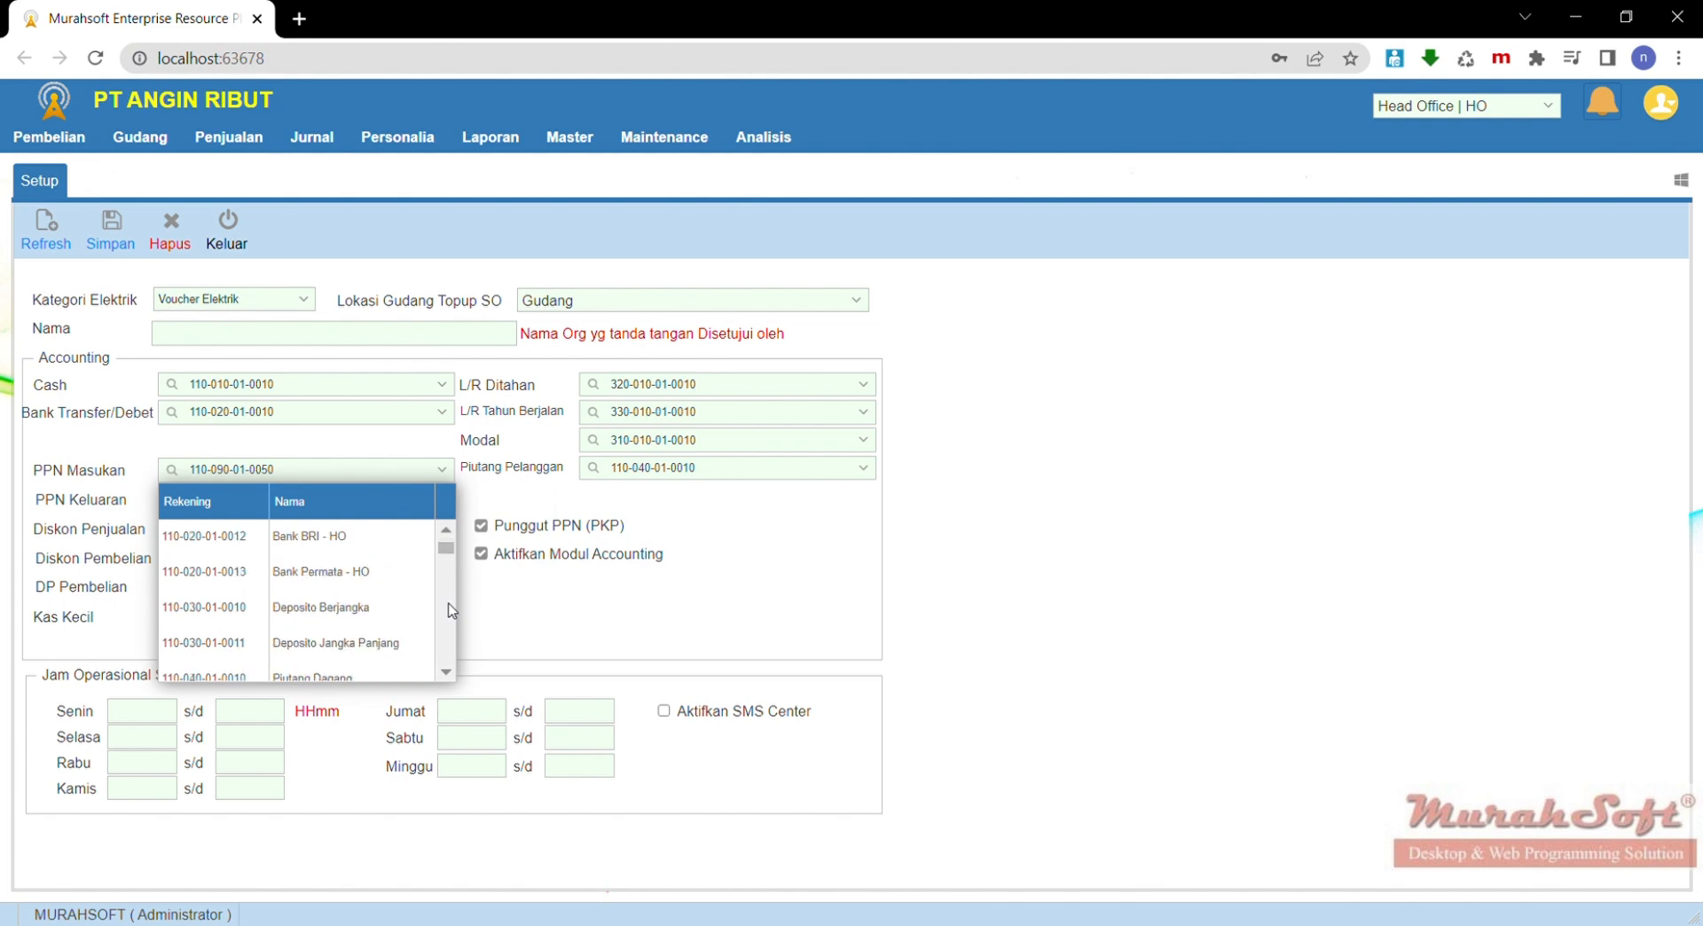
left_click(449, 530)
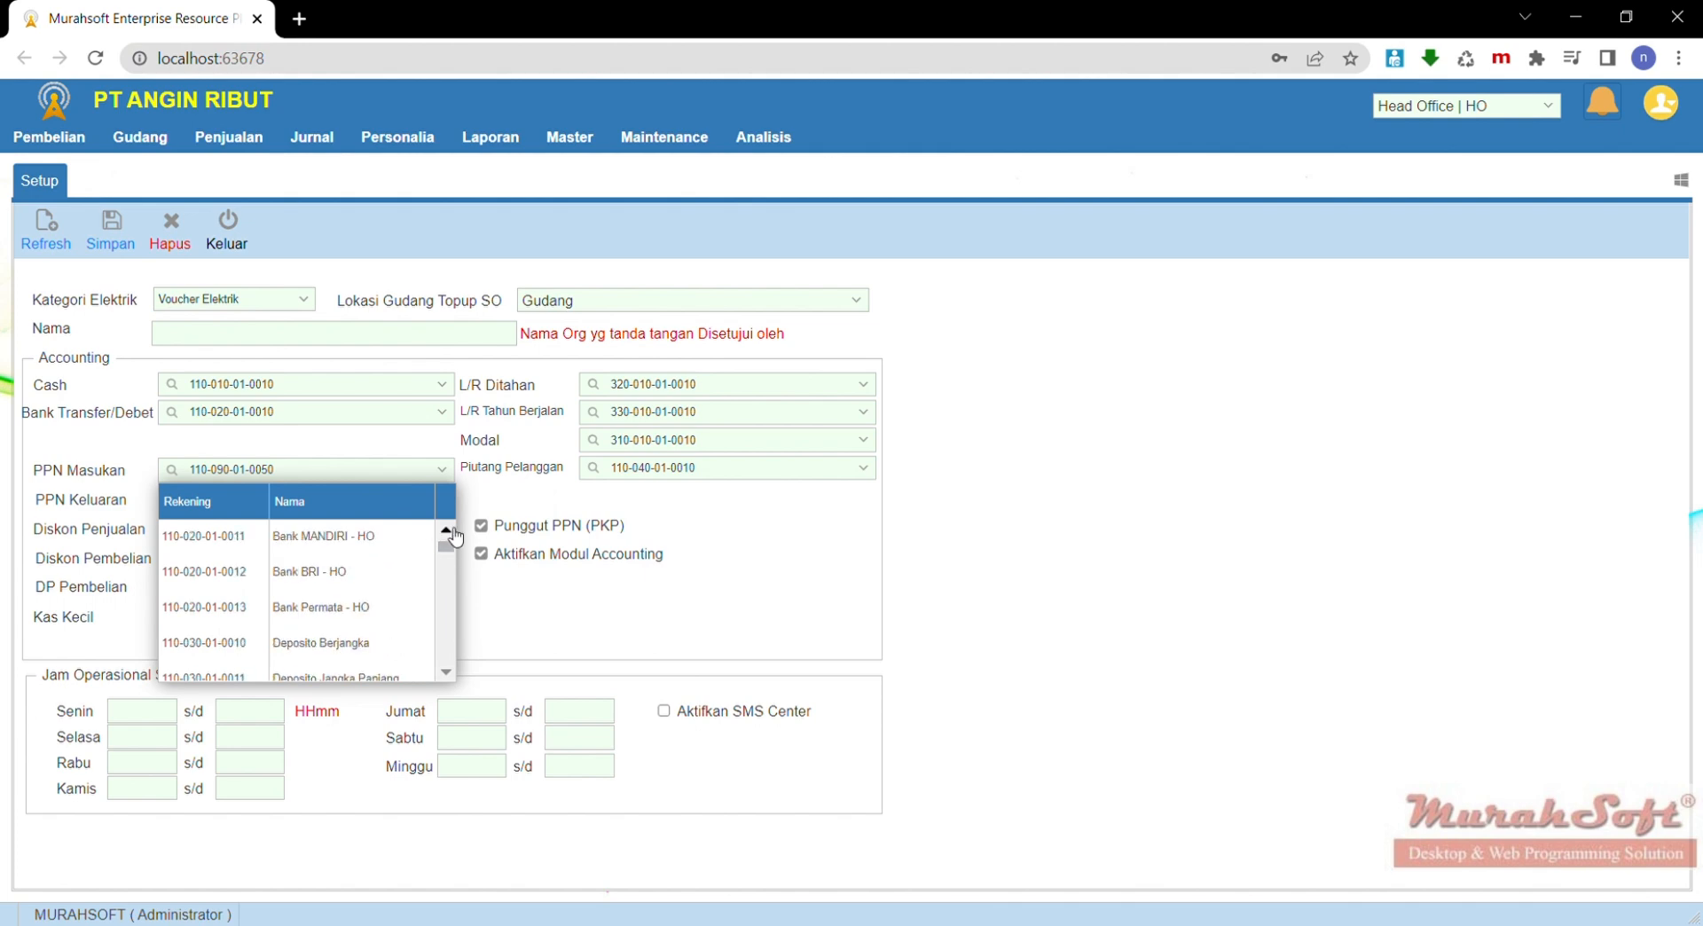
left_click(449, 531)
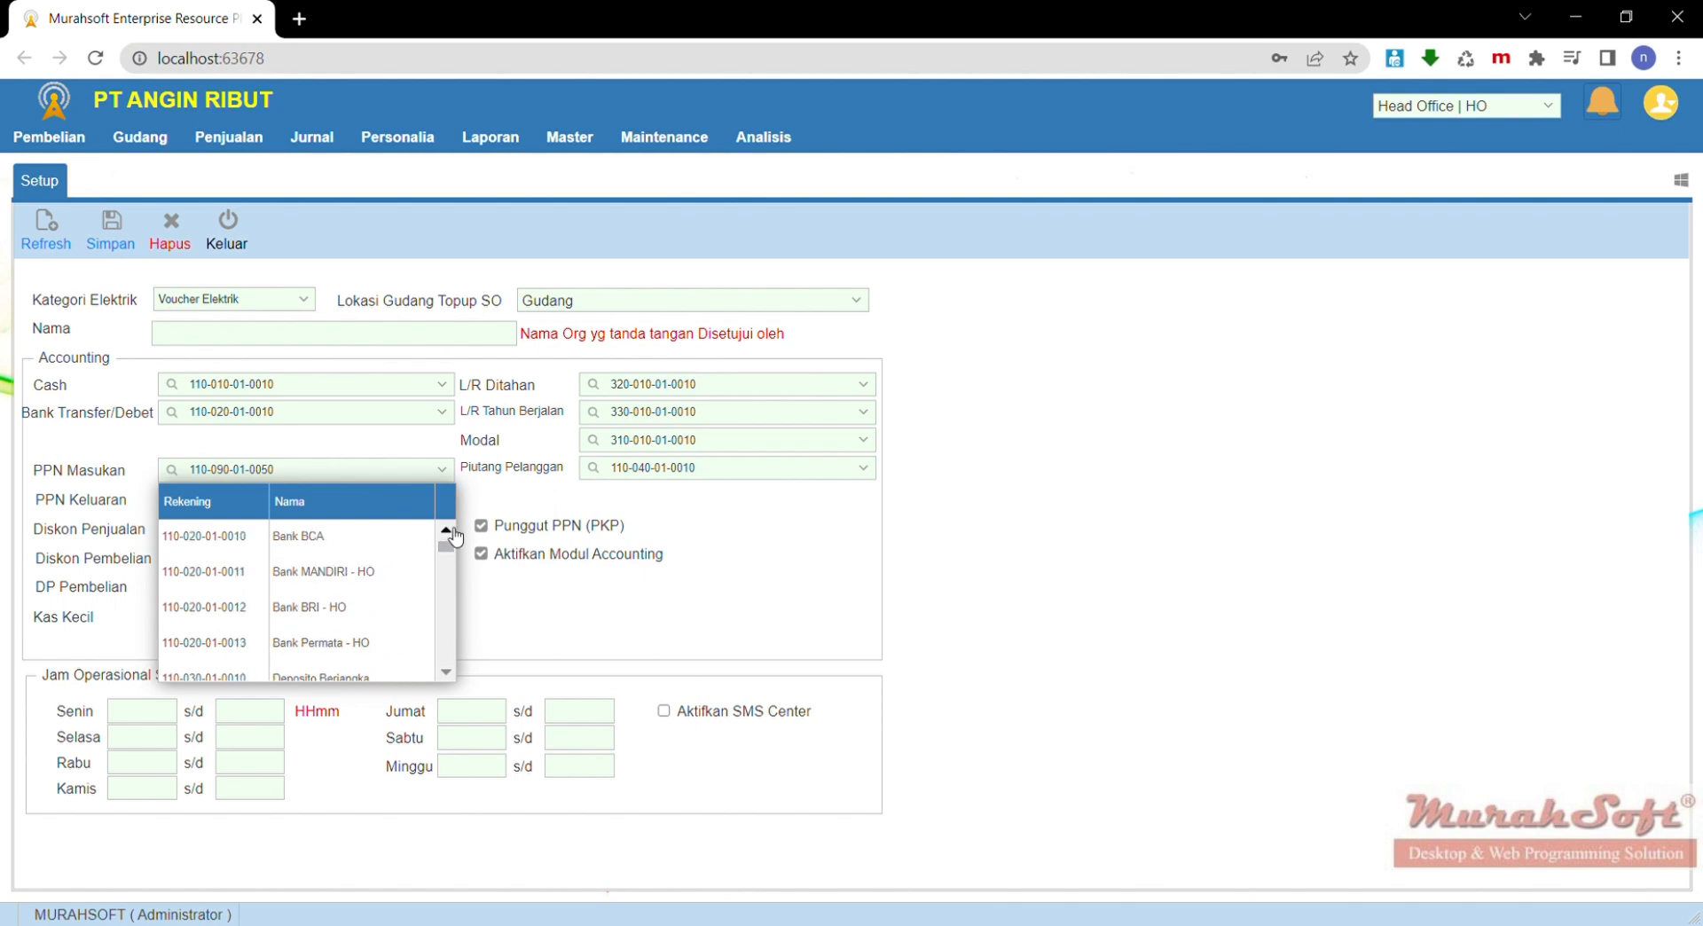
left_click(448, 531)
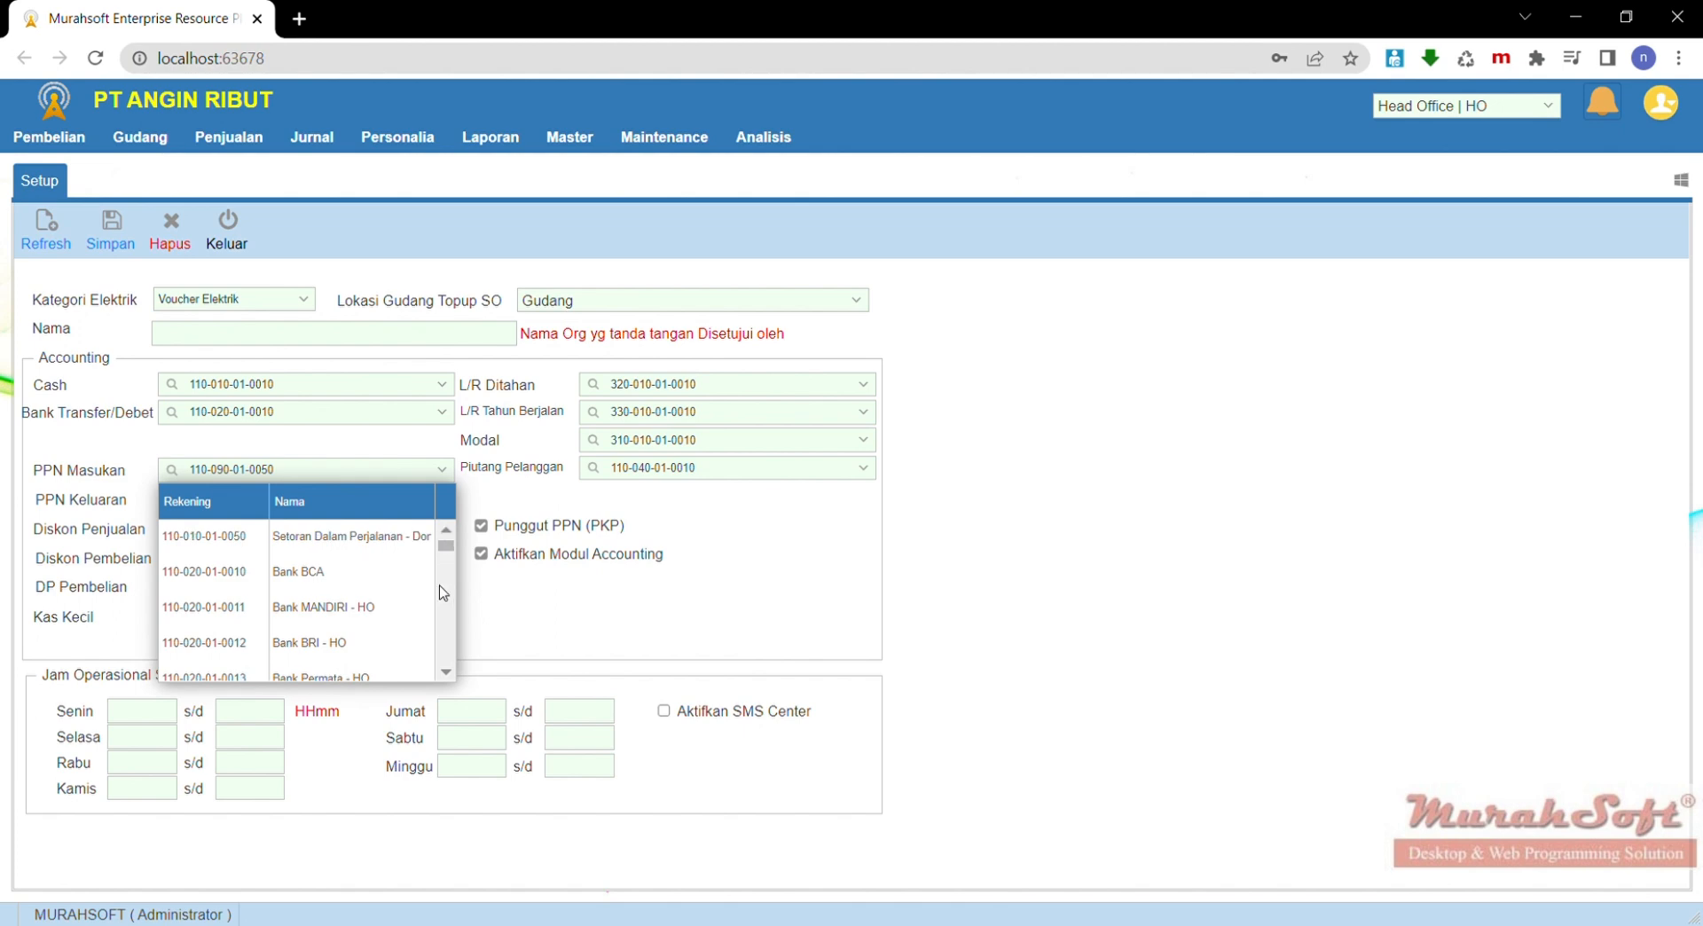
scroll(441, 590, "down", 3)
scroll(443, 593, "down", 10)
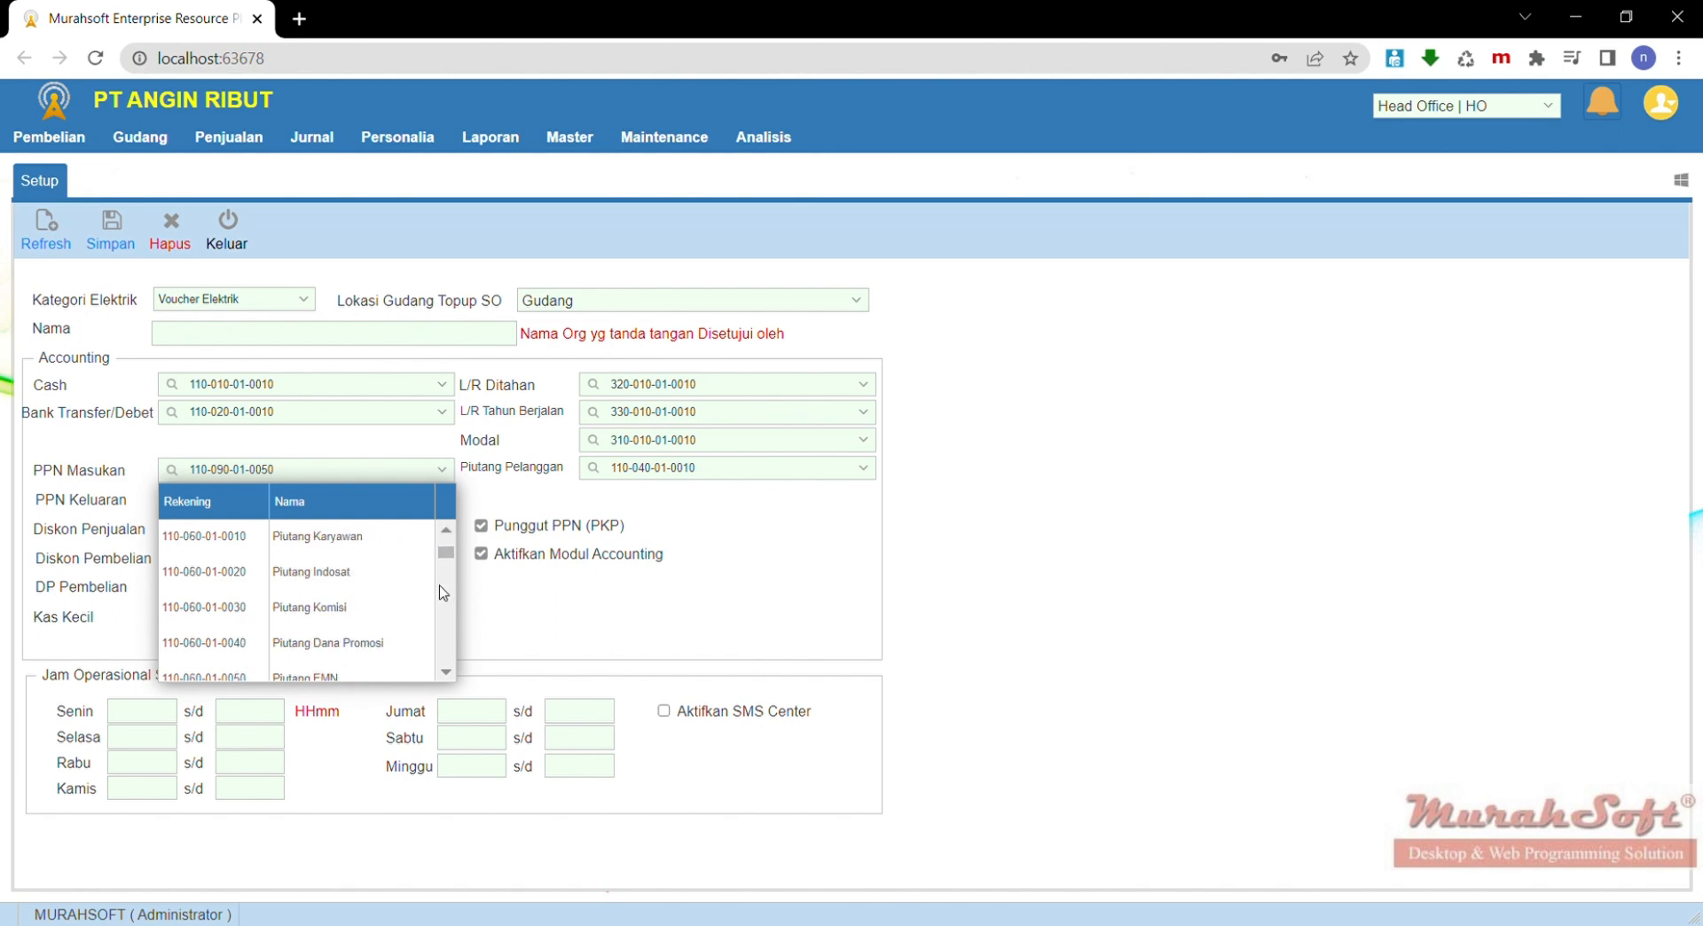
scroll(443, 614, "down", 3)
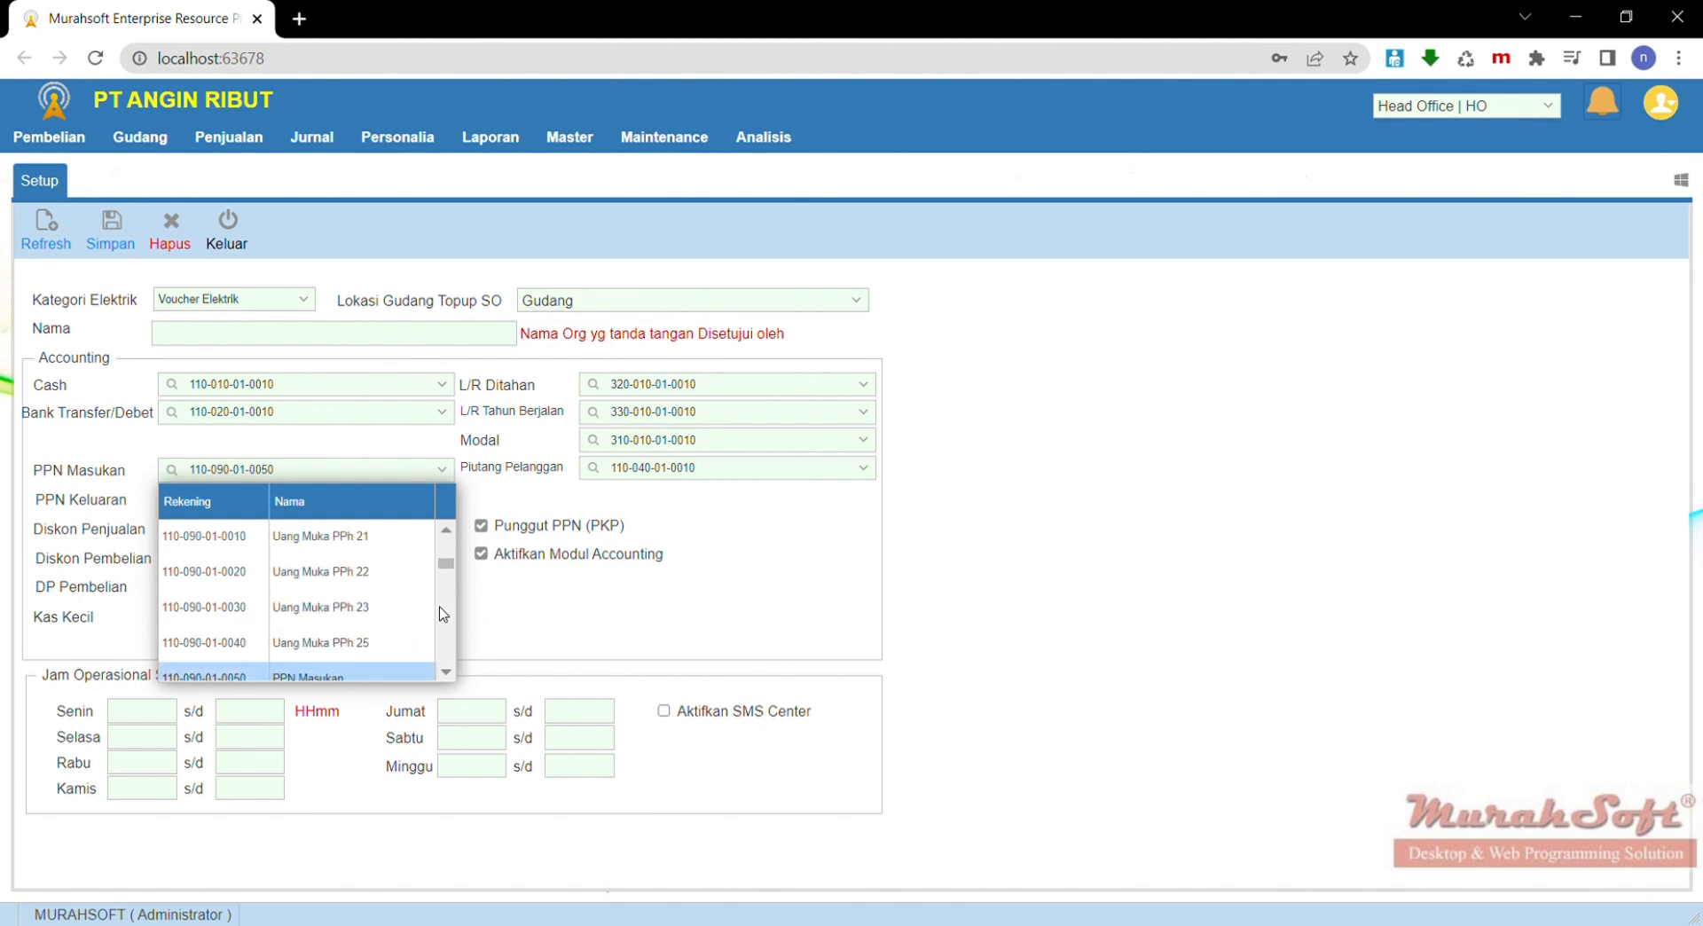
left_click(768, 539)
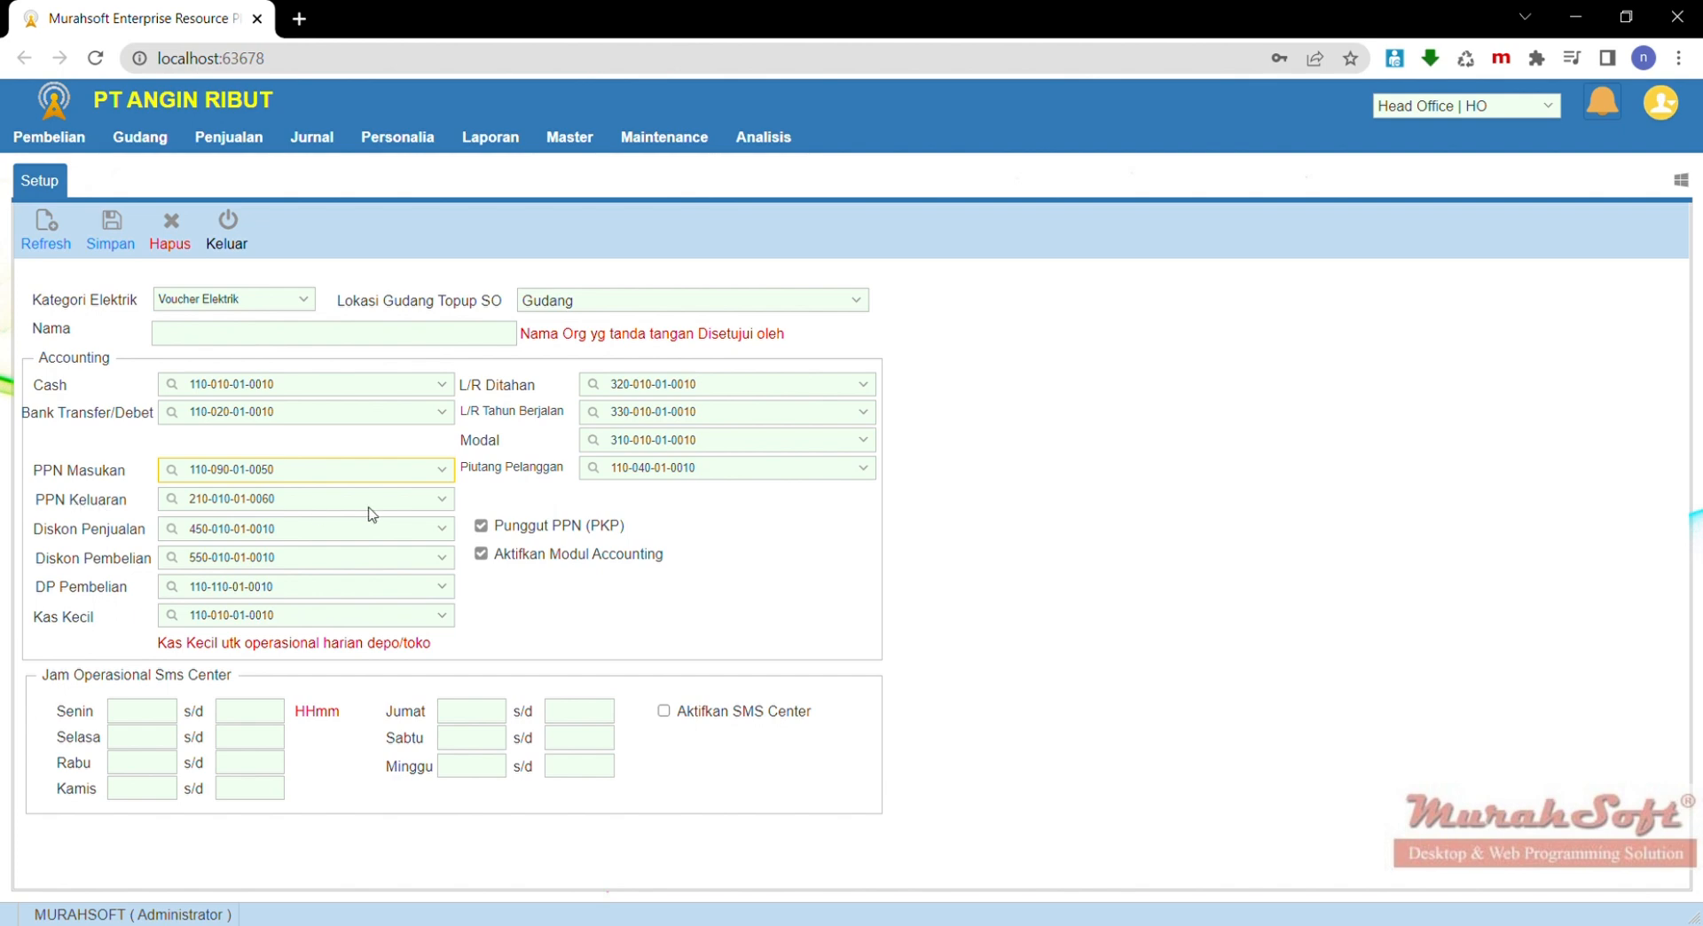
left_click(455, 500)
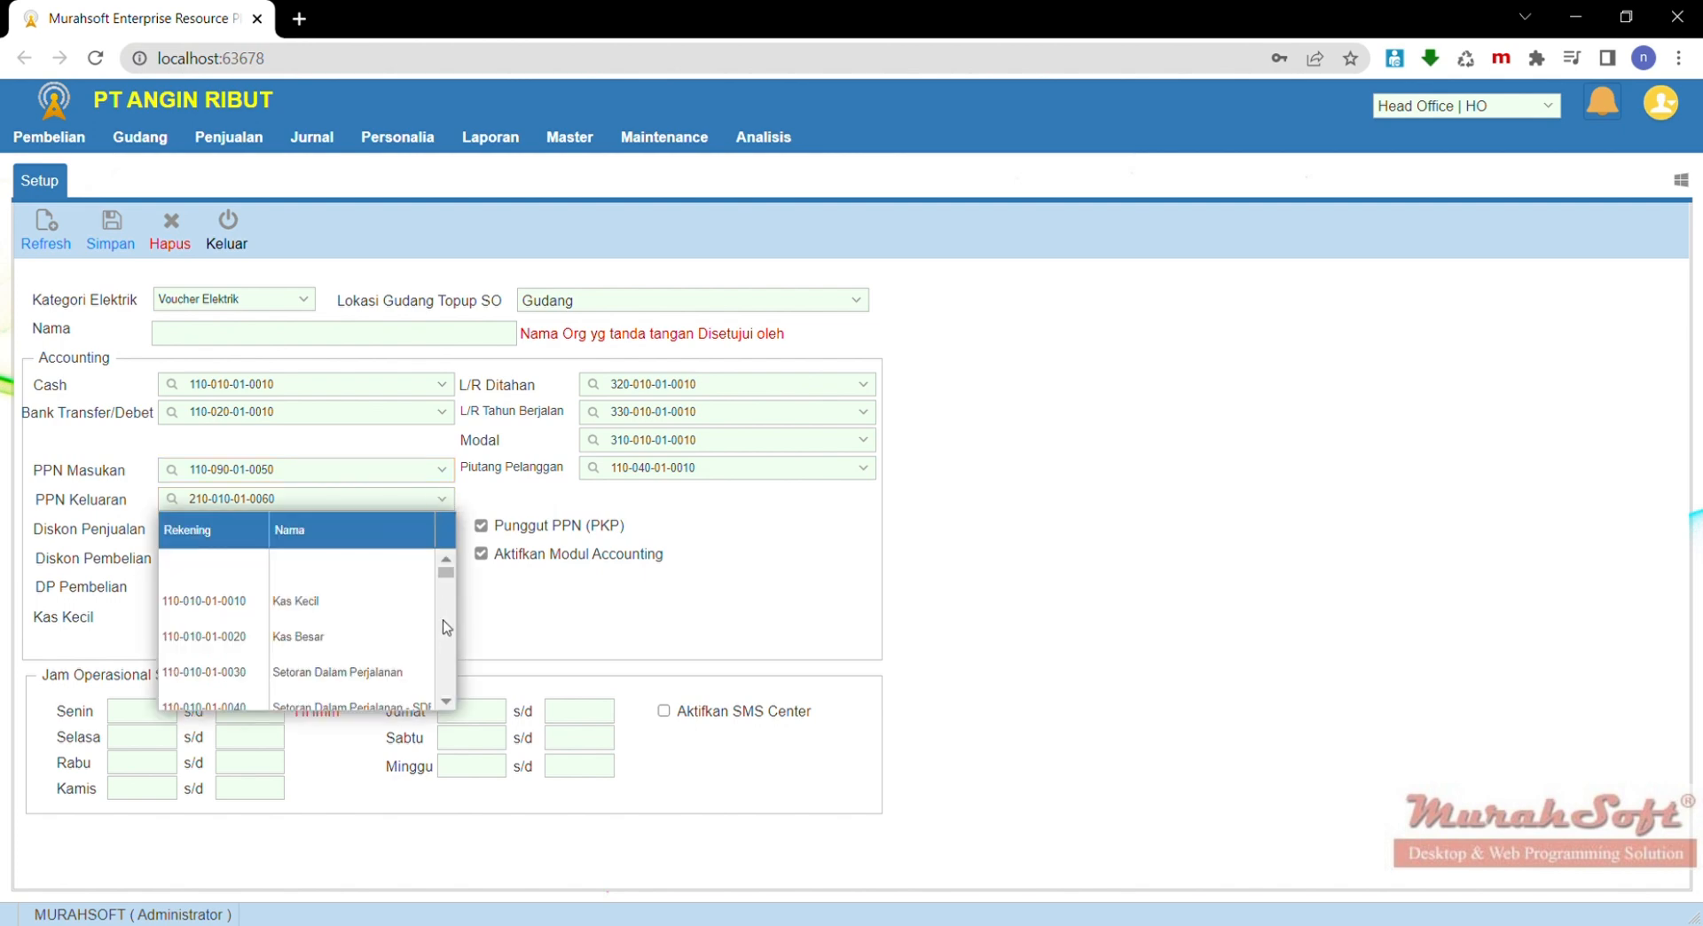
left_click_drag(448, 572, 448, 609)
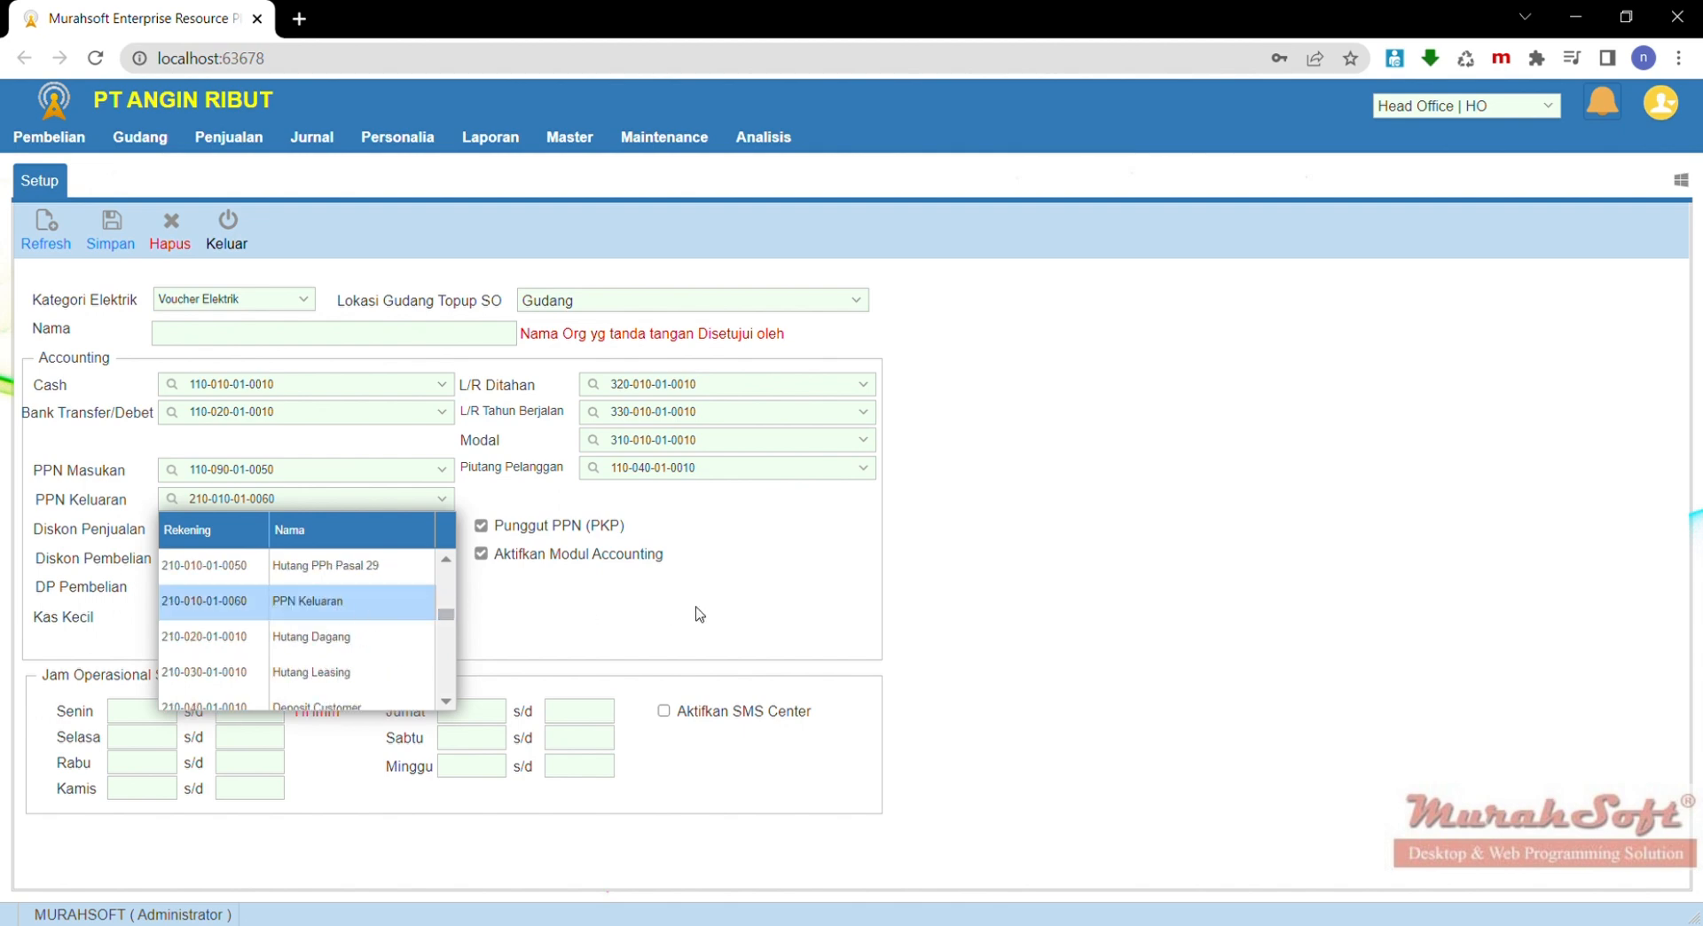
left_click(359, 608)
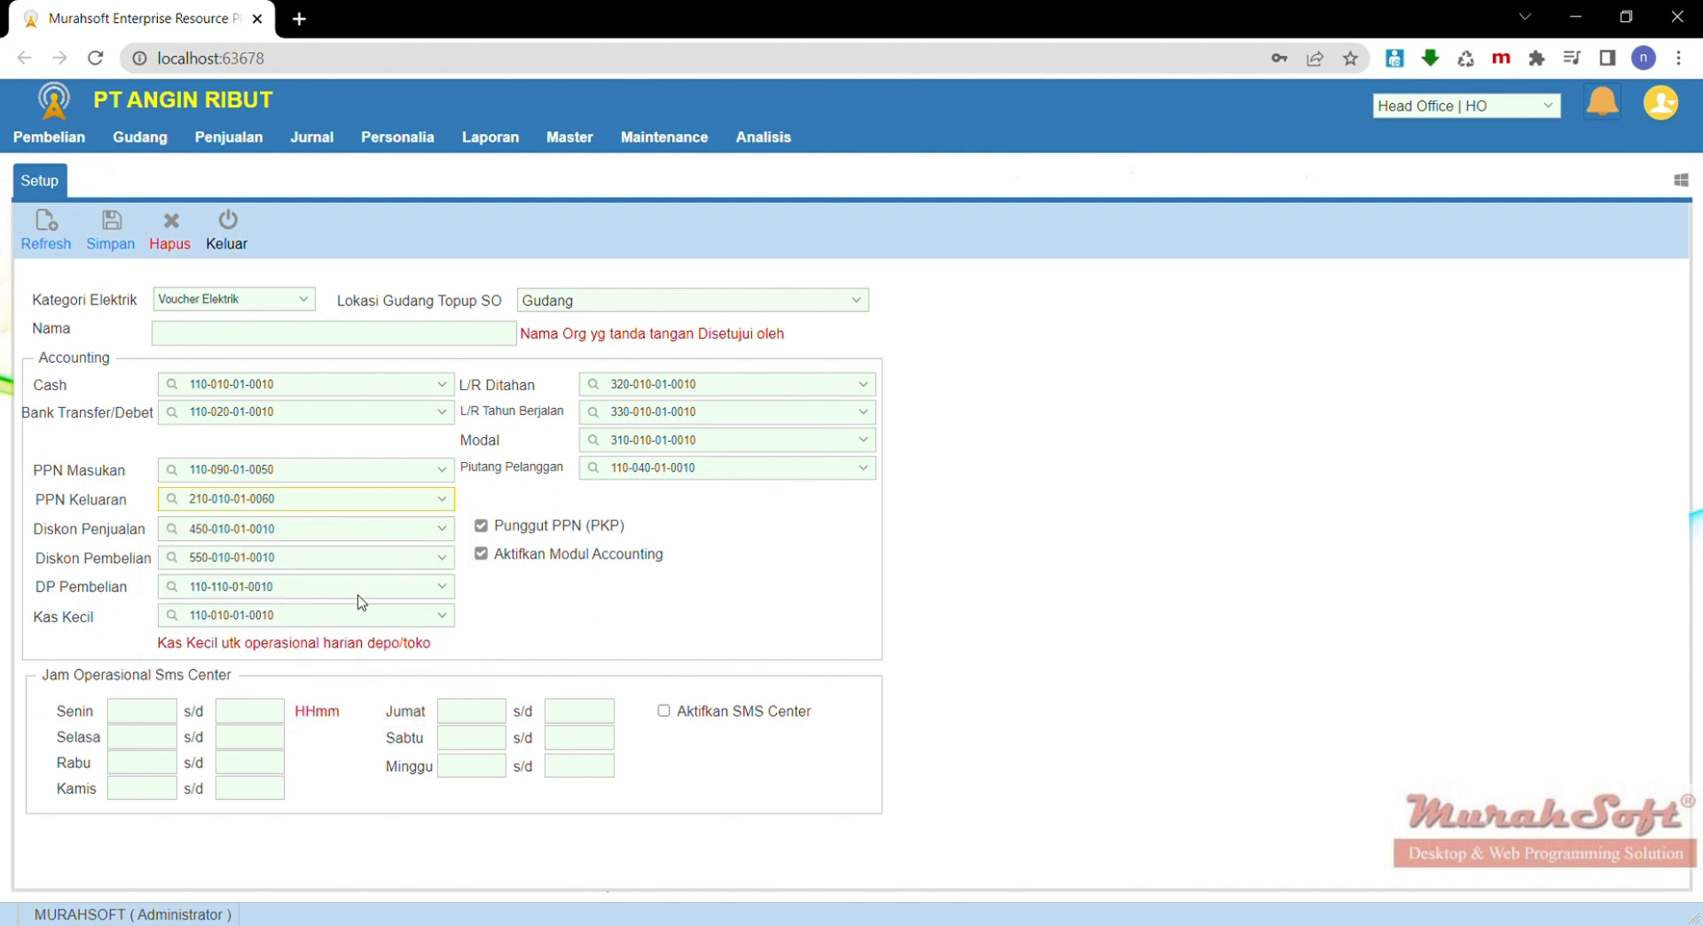
Search the account list for Diskon Penjualan to locate its assigned sales discount account
left_click(443, 531)
left_click_drag(446, 603, 451, 668)
left_click(444, 695)
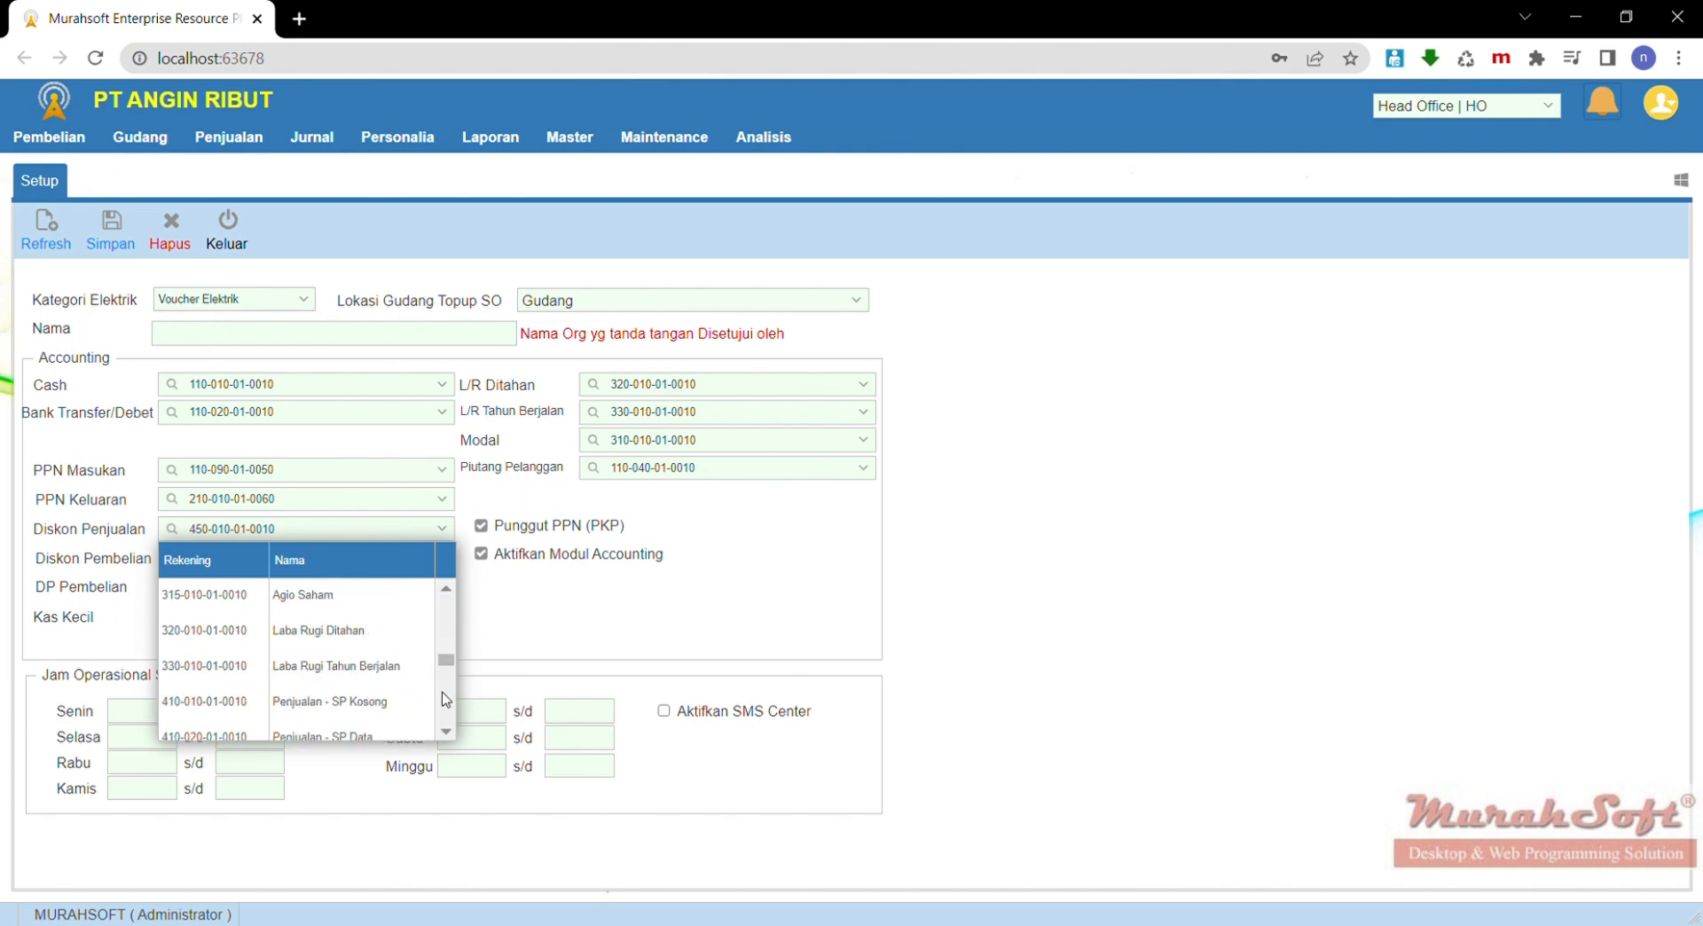
left_click(443, 694)
left_click(445, 699)
left_click(444, 699)
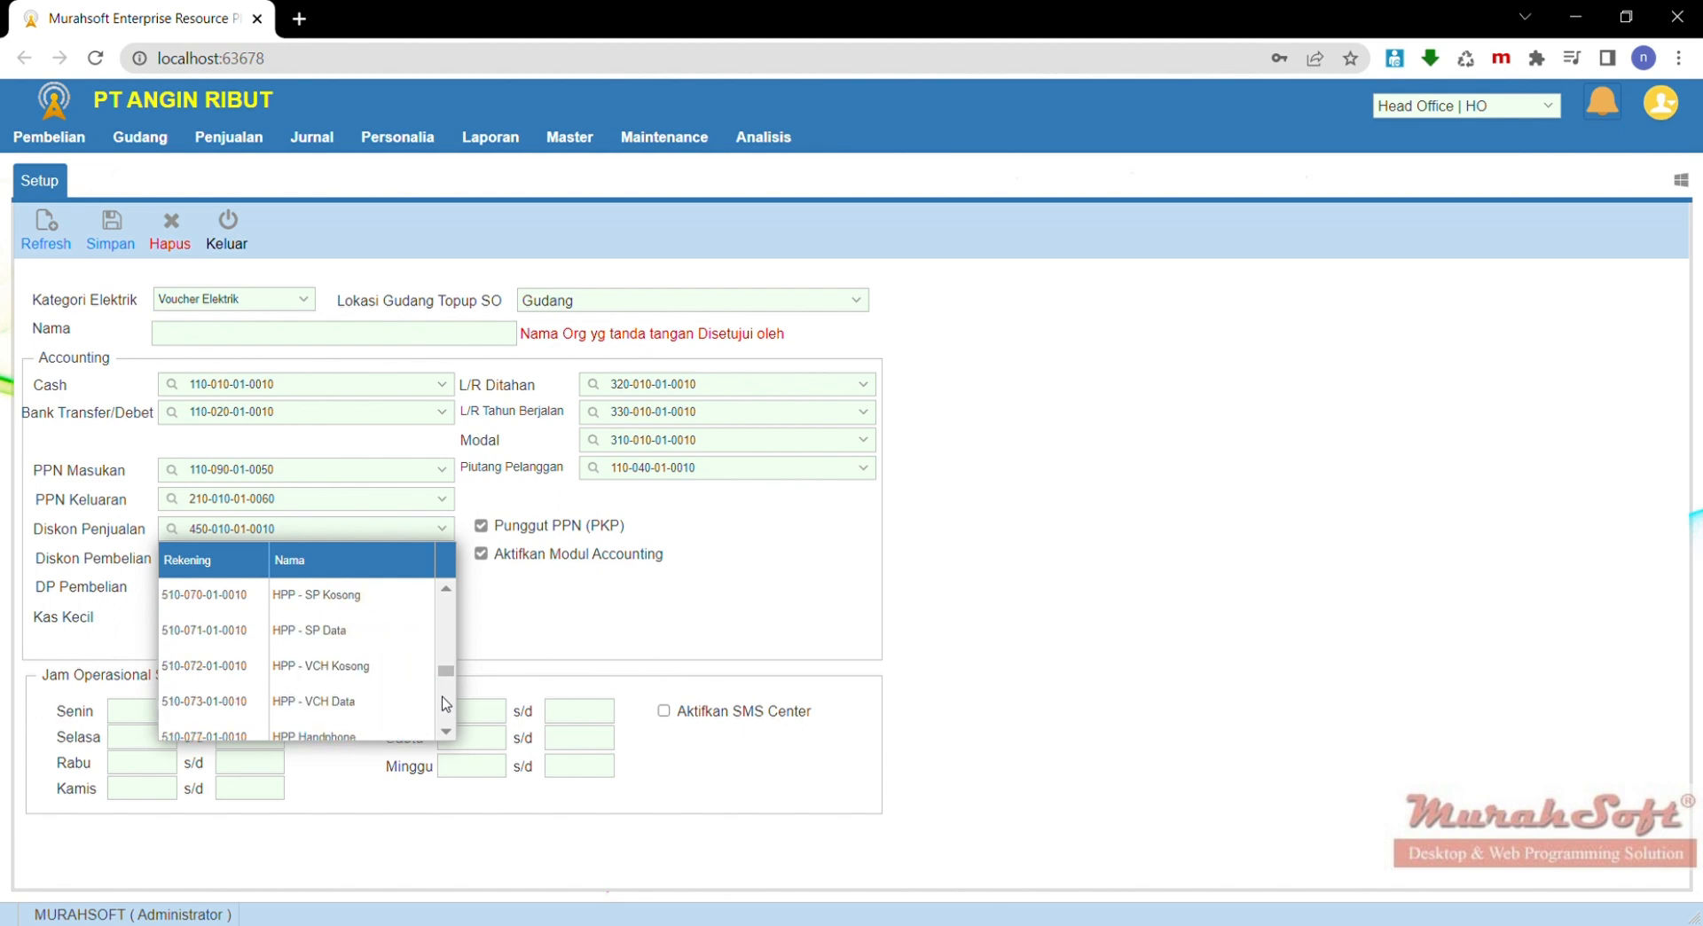
left_click(444, 624)
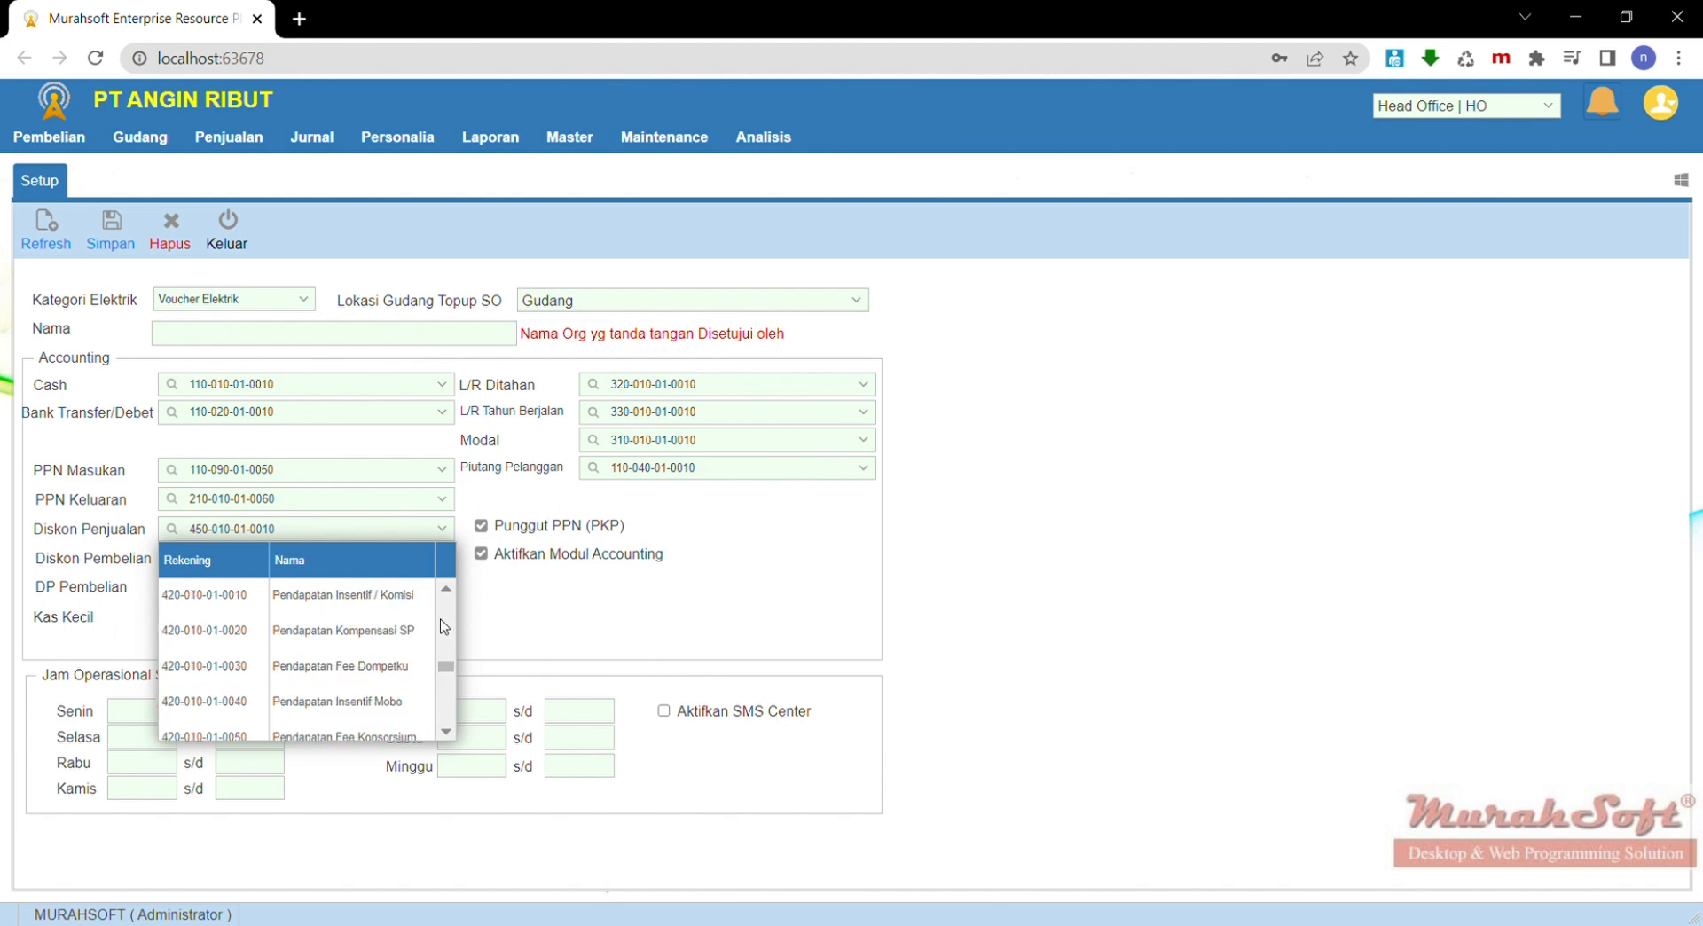
left_click(448, 733)
left_click(447, 733)
left_click(447, 734)
left_click(447, 735)
left_click(447, 734)
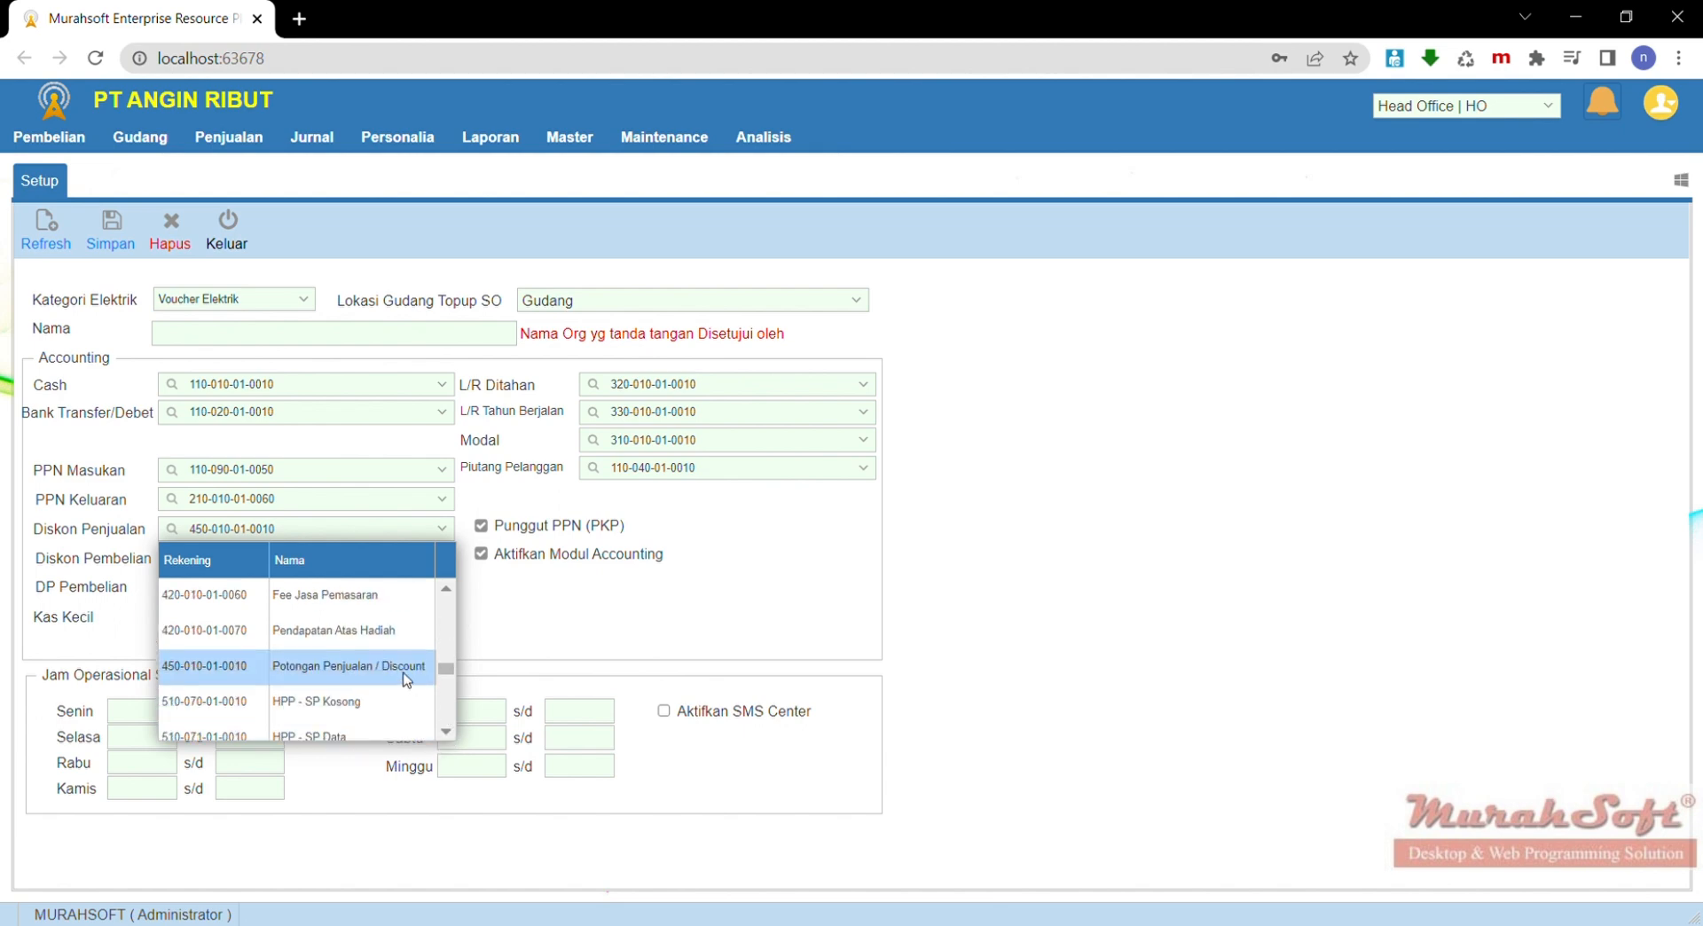
left_click(603, 627)
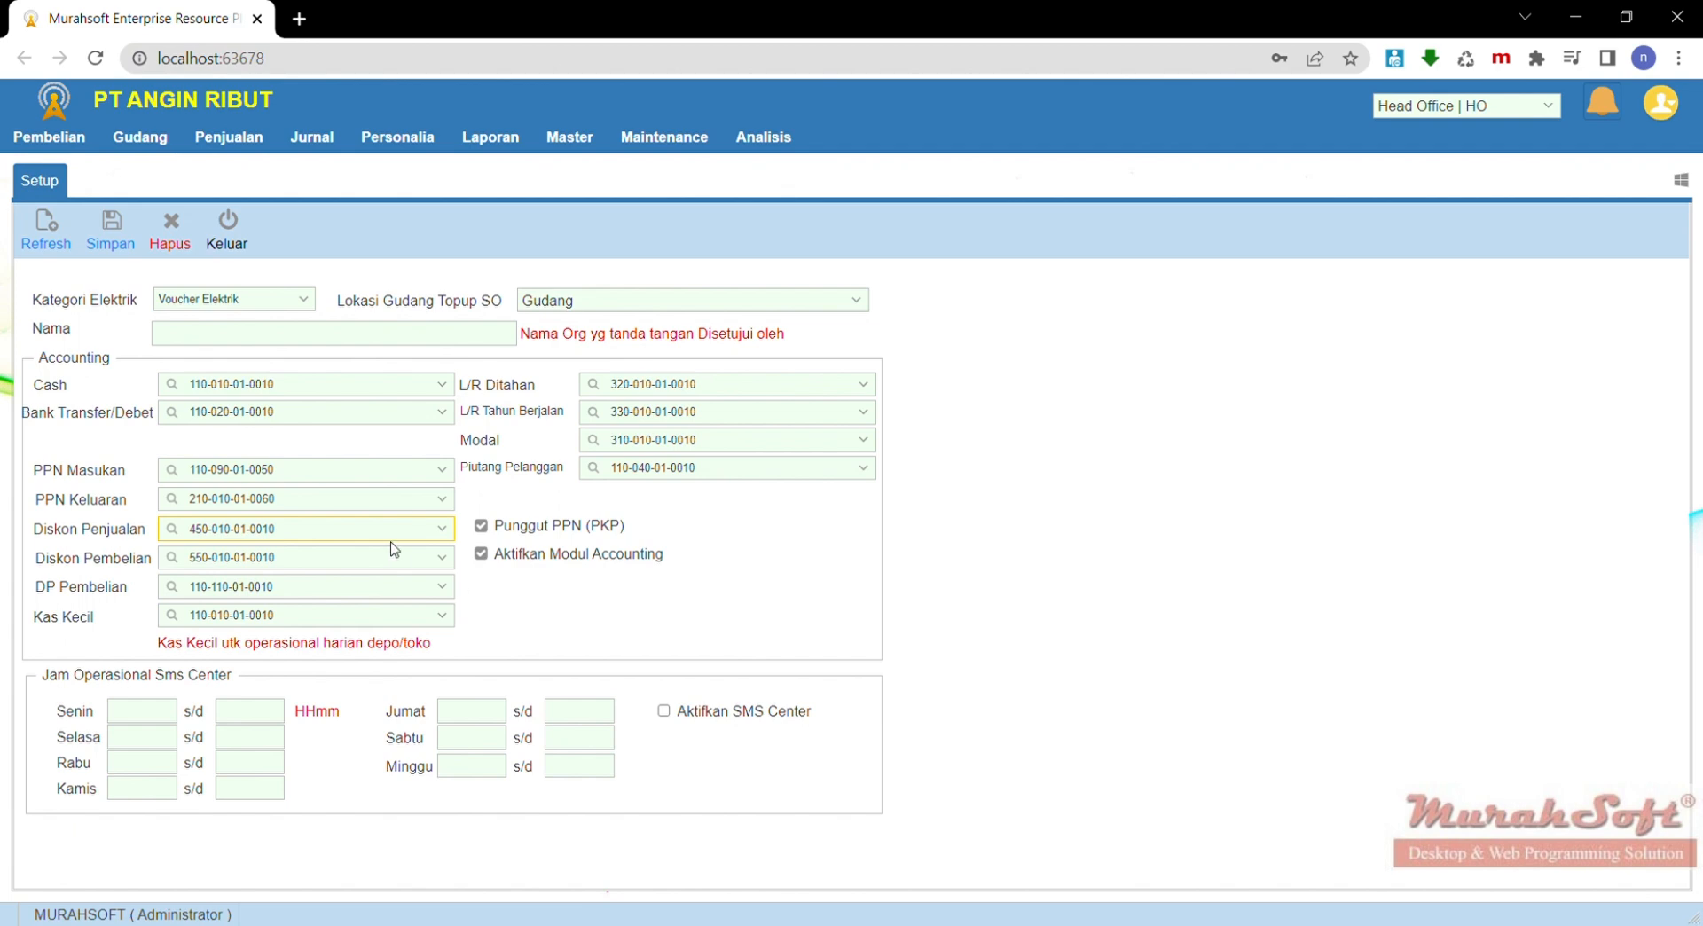
Examine the account list for Diskon Pembelian to locate its assigned purchase discount account
left_click(442, 558)
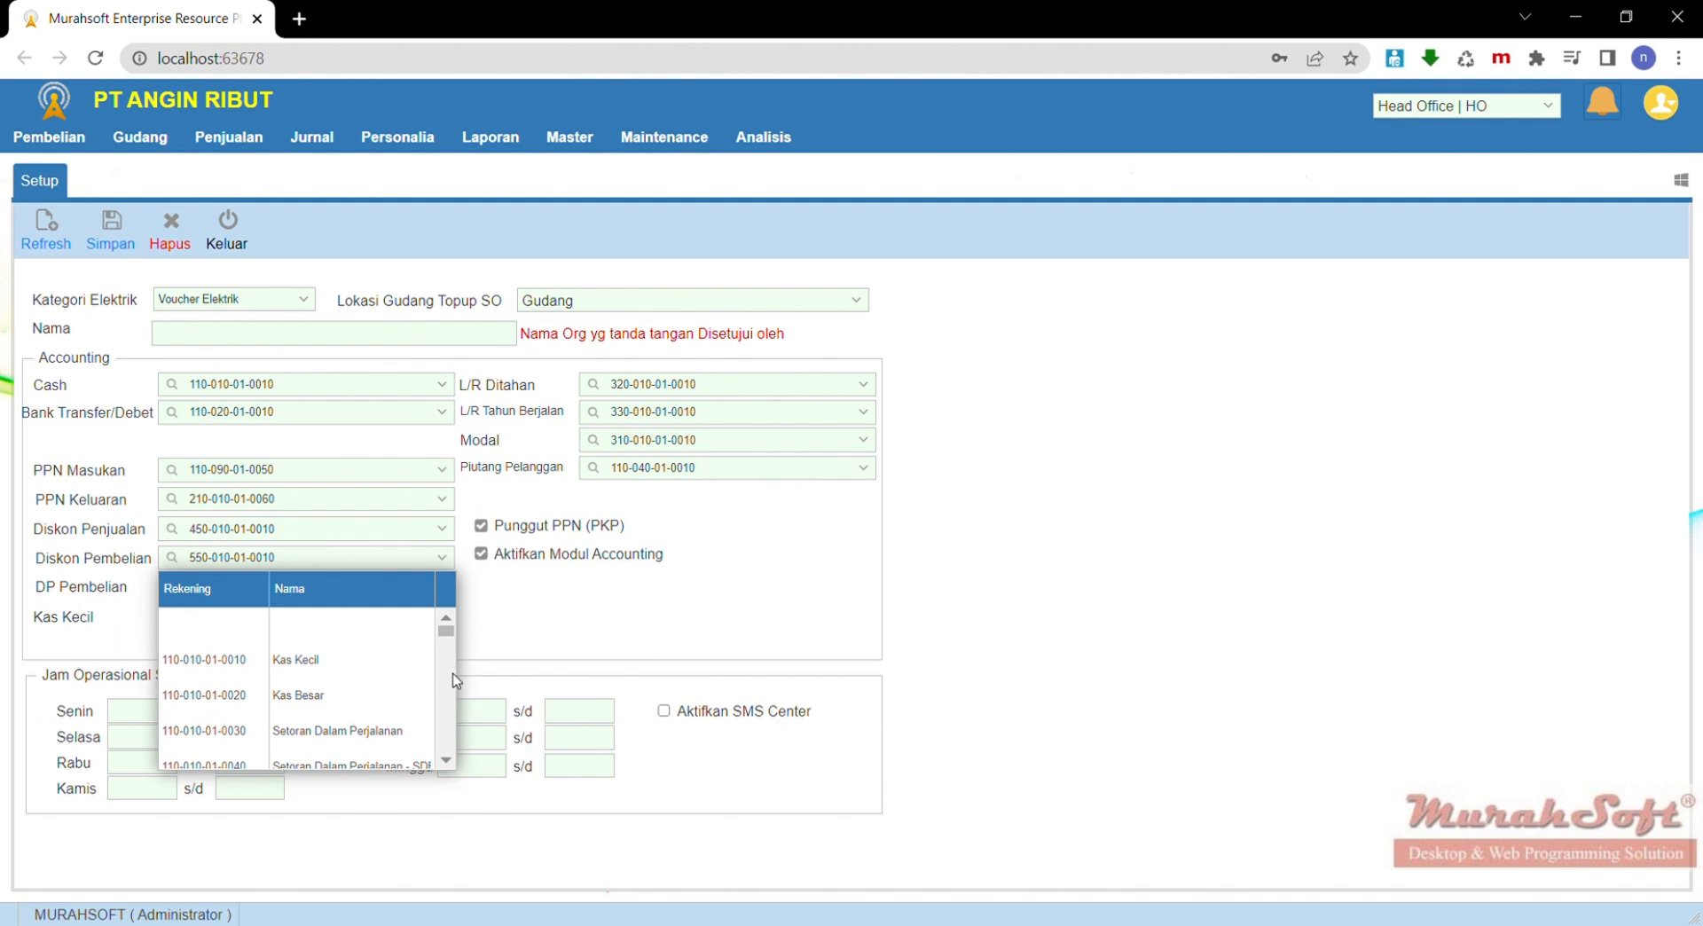
scroll(455, 680, "down", 2)
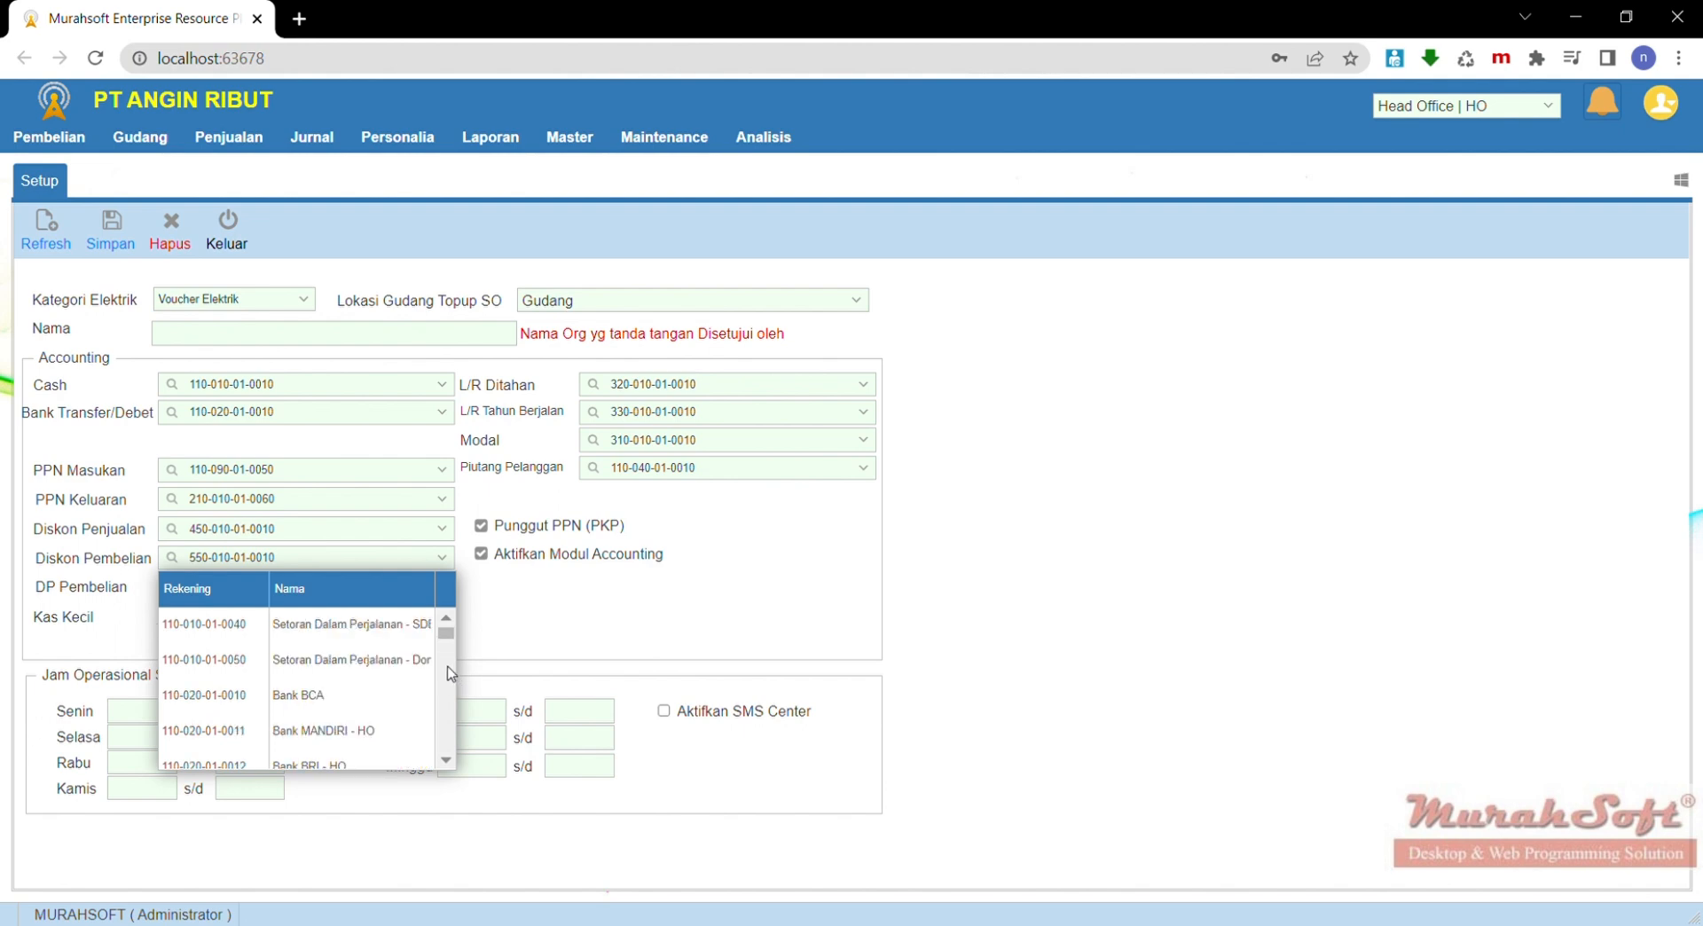
left_click_drag(446, 633, 448, 706)
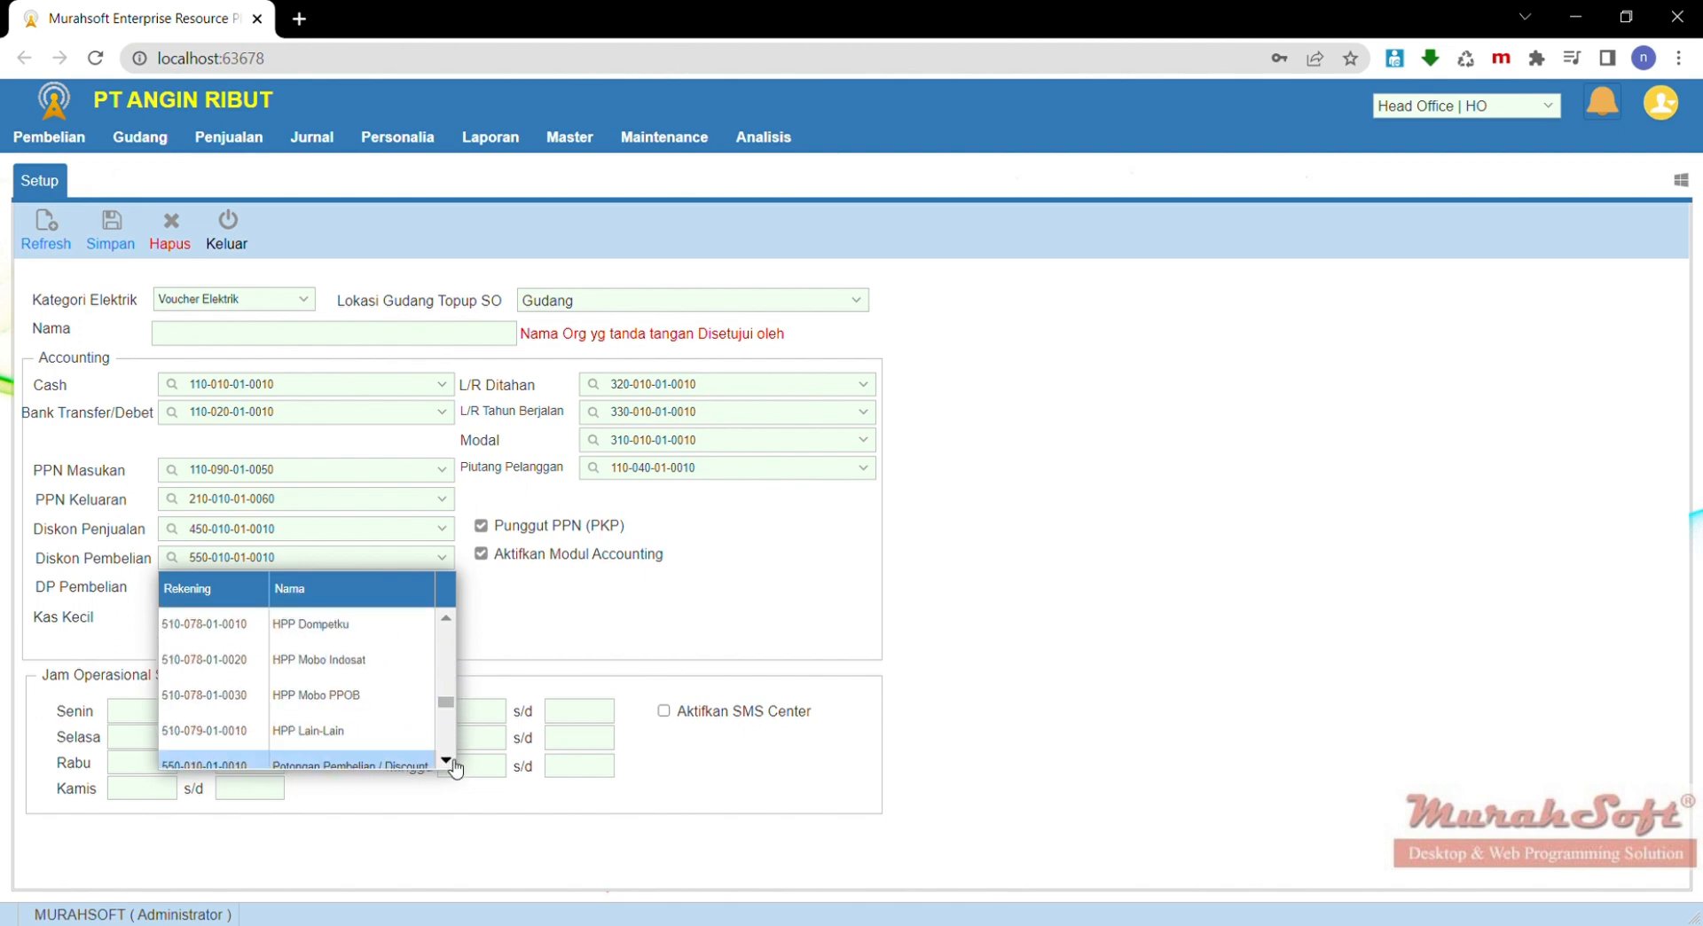
scroll(448, 750, "down", 2)
left_click(503, 633)
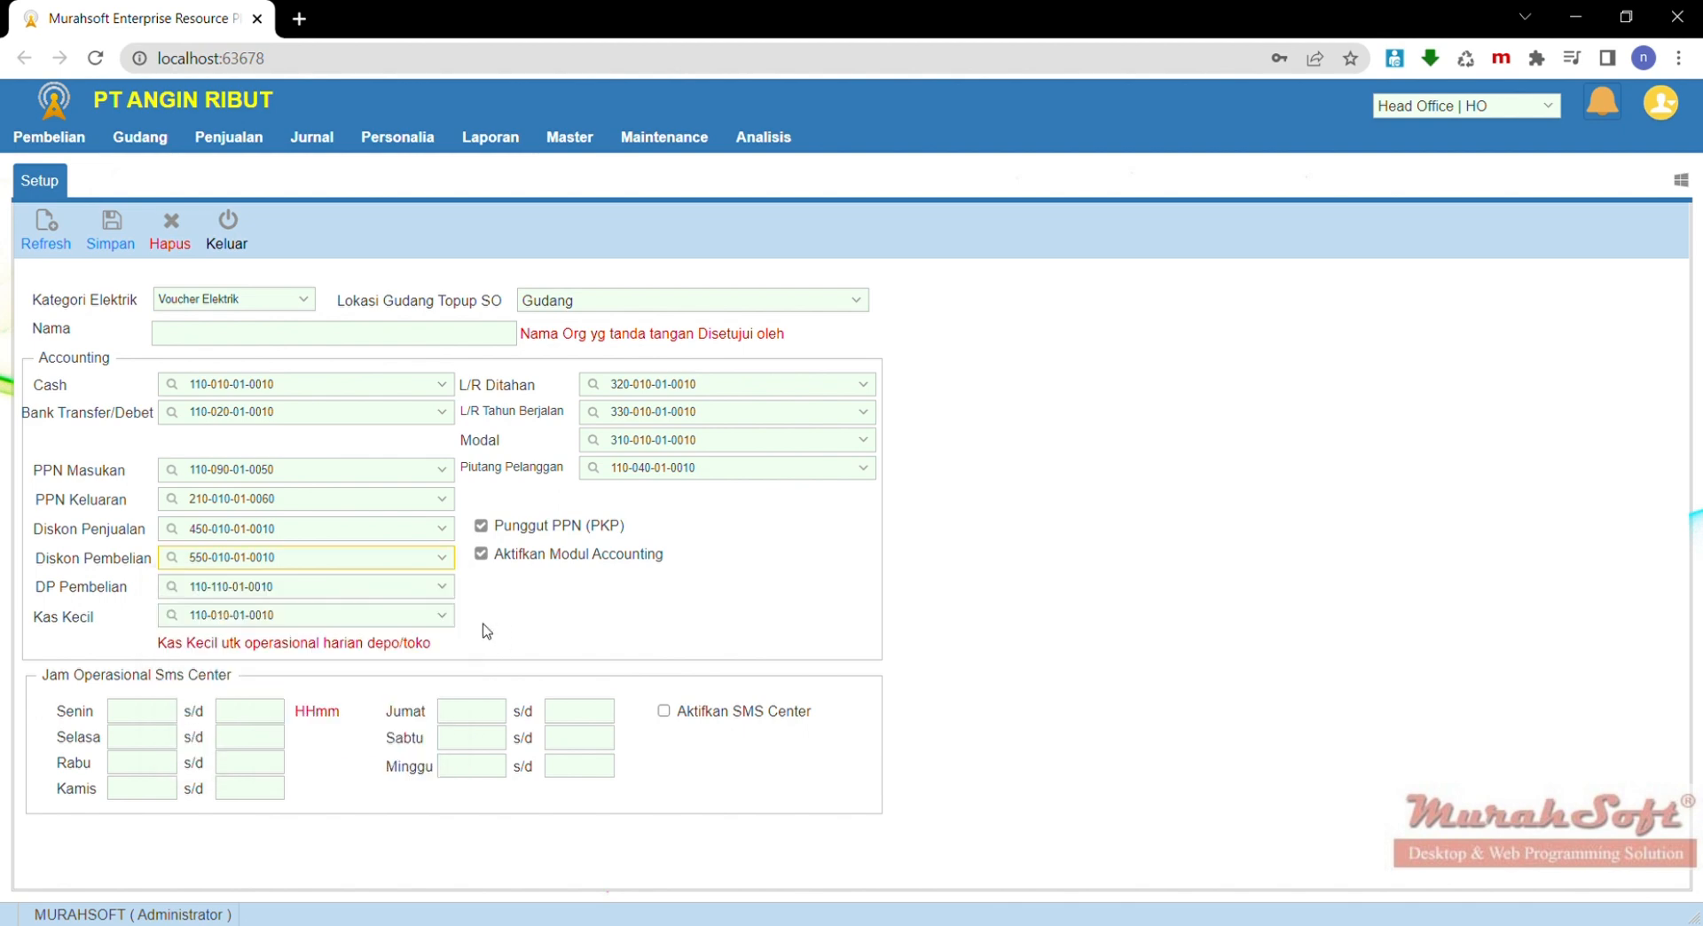
Examine the account lists for DP Pembelian and Kas Kecil to check their assigned accounts
left_click(441, 586)
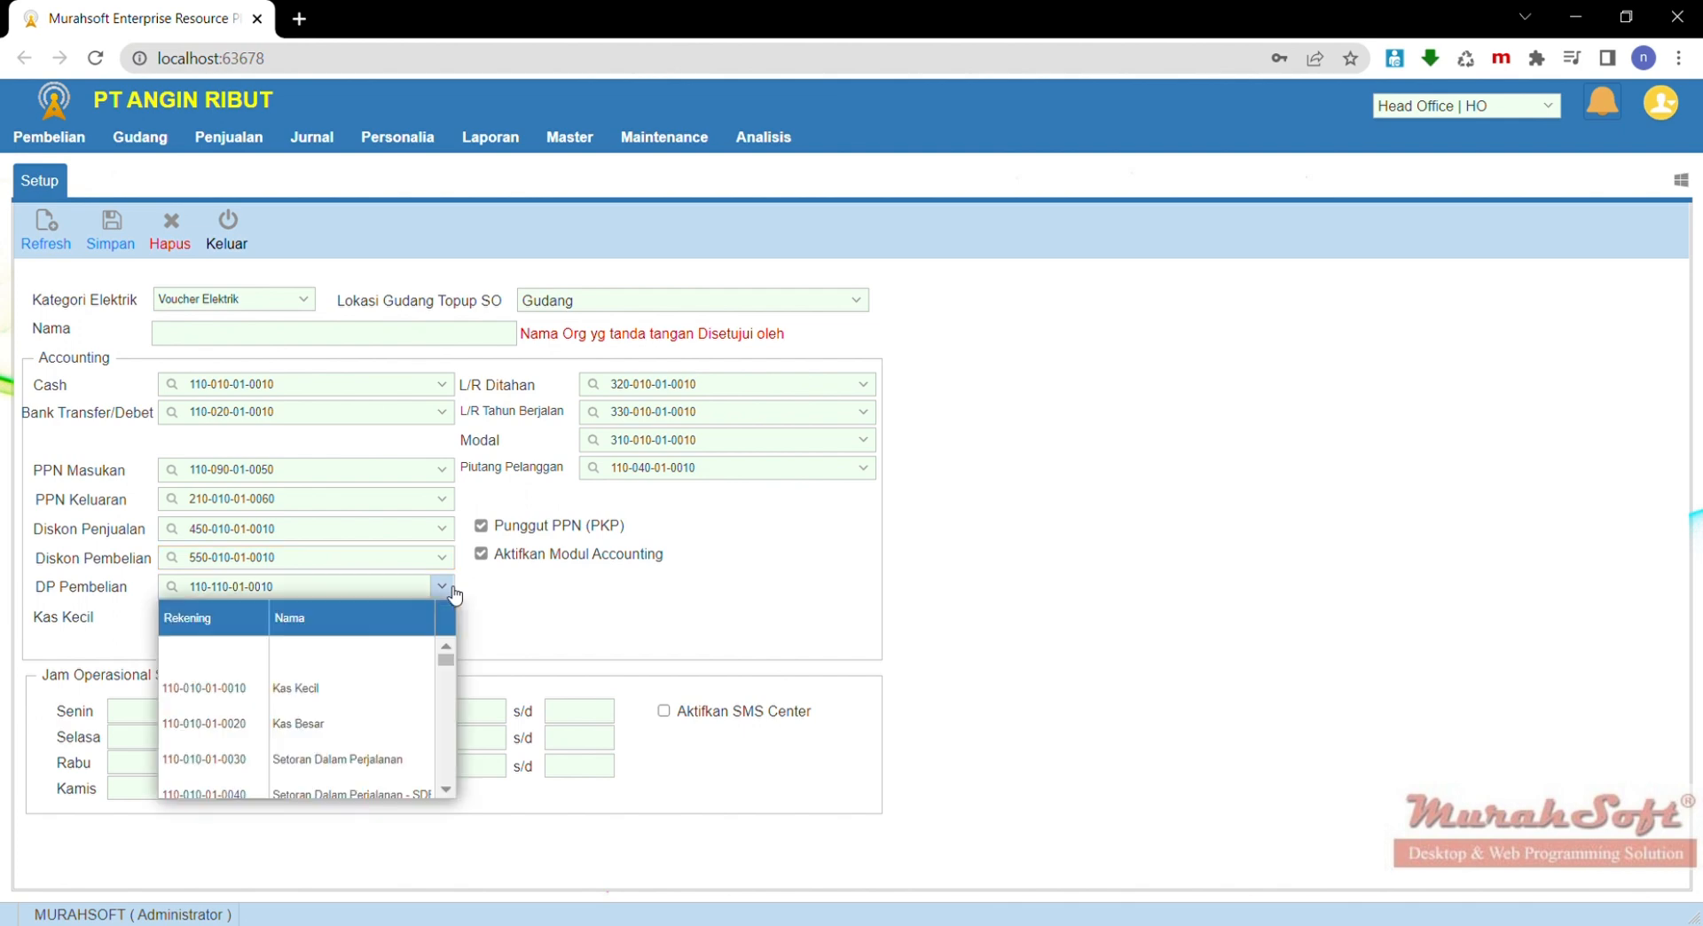
scroll(453, 723, "down", 2)
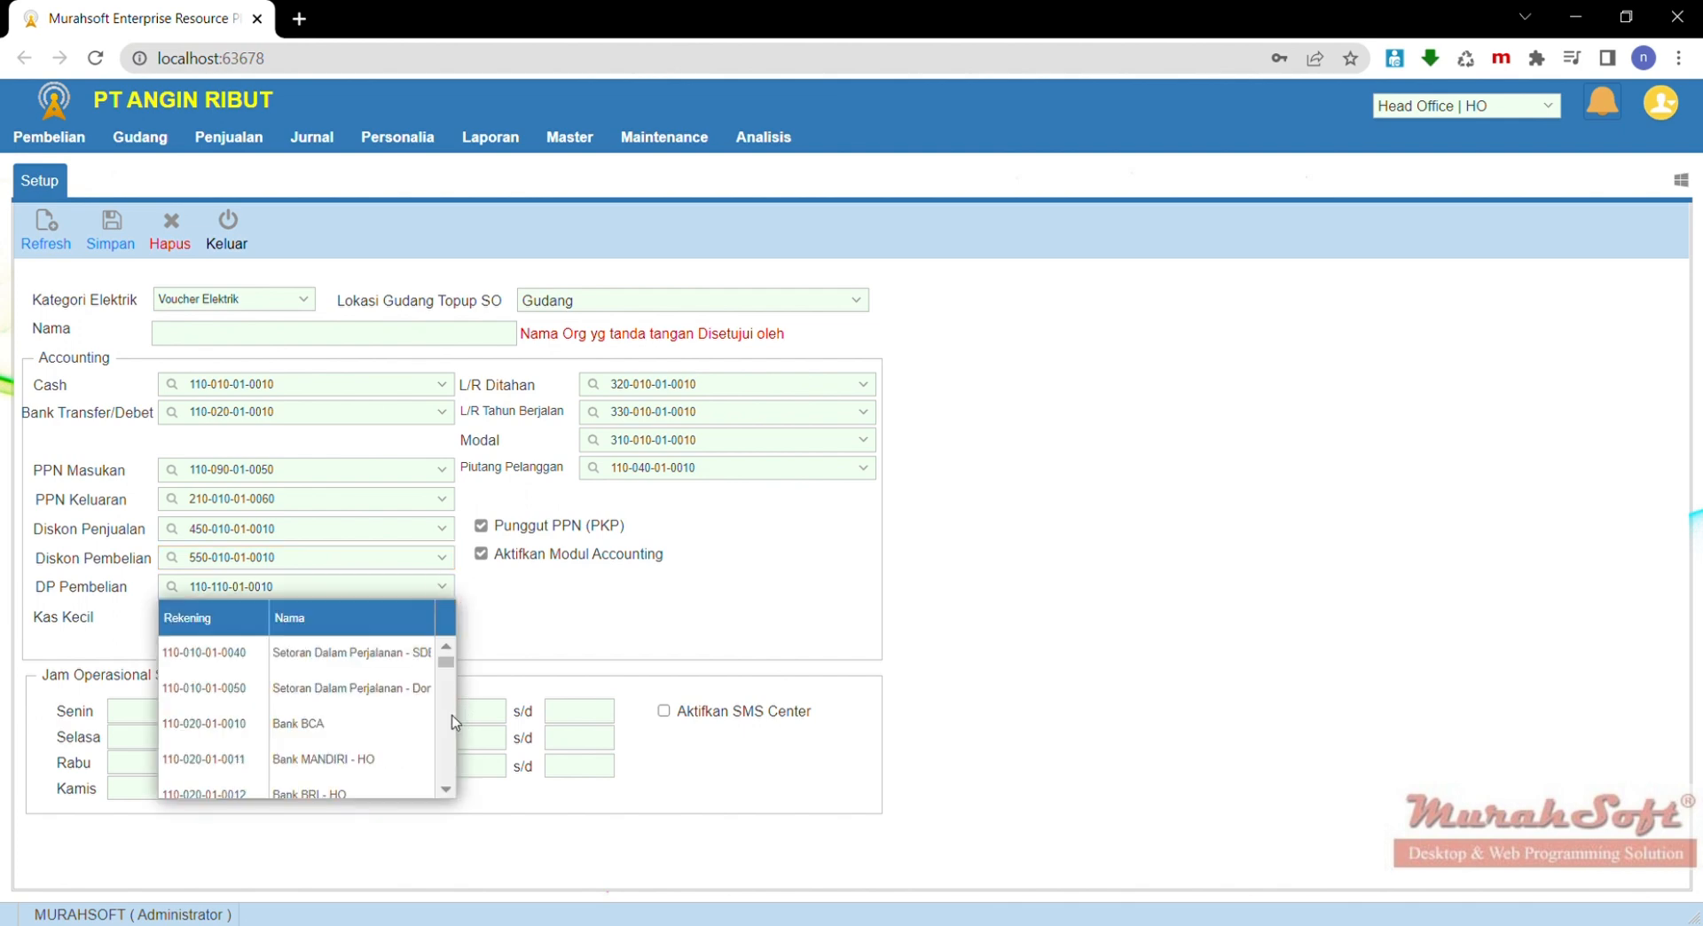
scroll(454, 723, "down", 2)
scroll(454, 722, "down", 2)
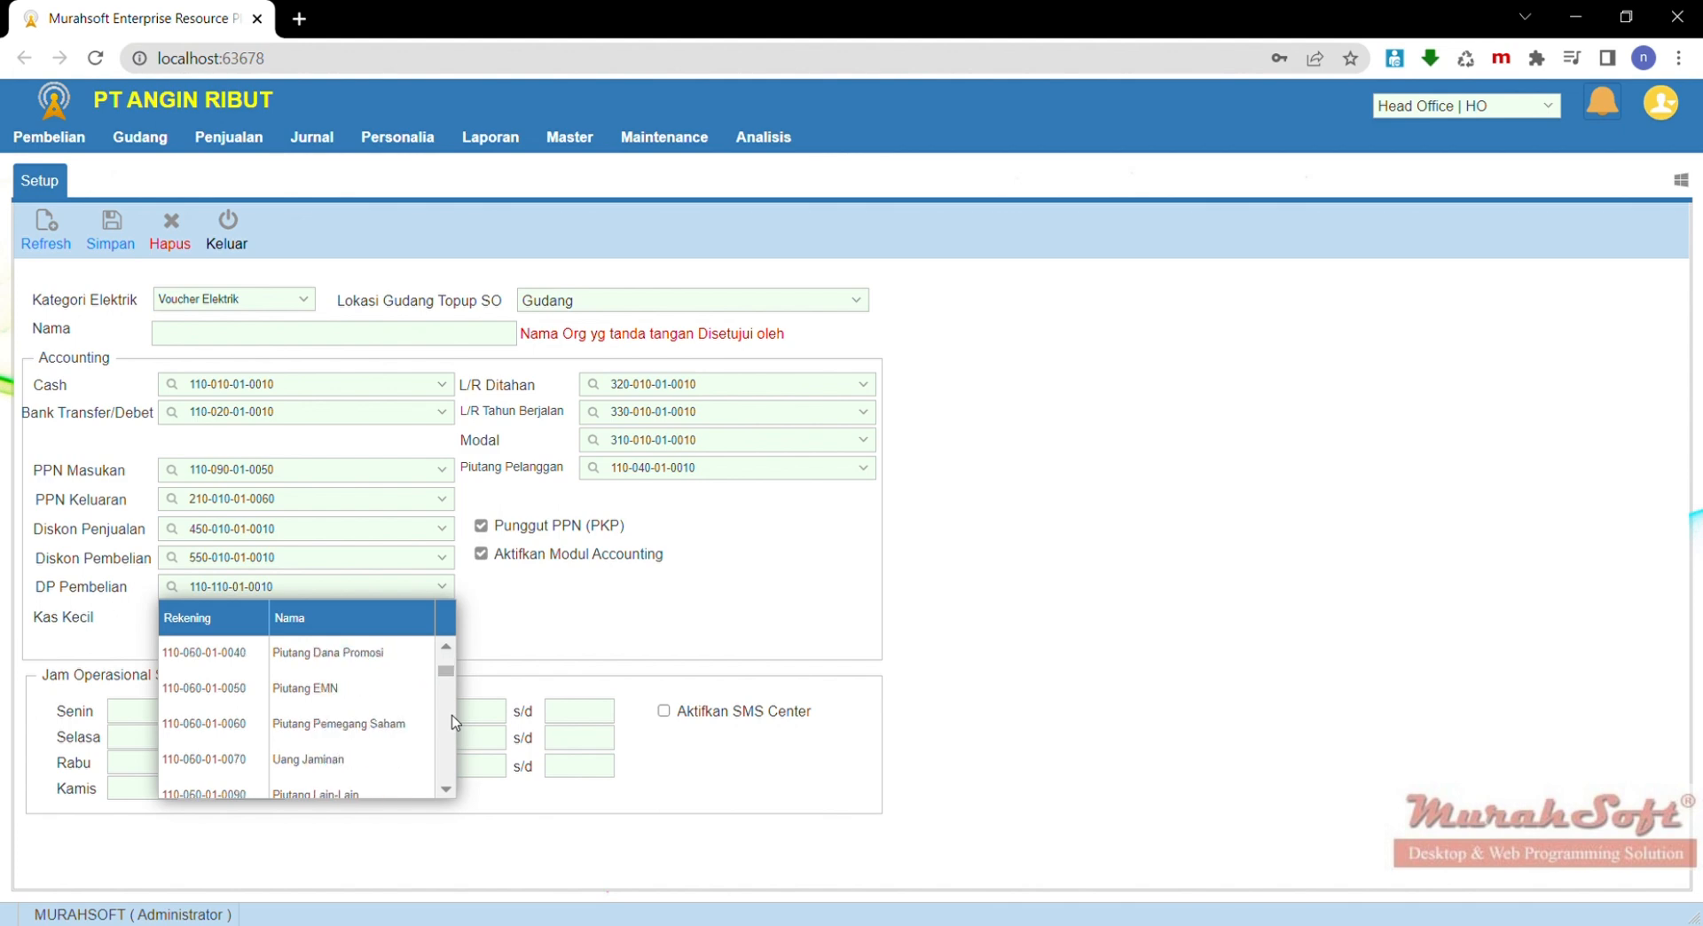
scroll(452, 723, "down", 4)
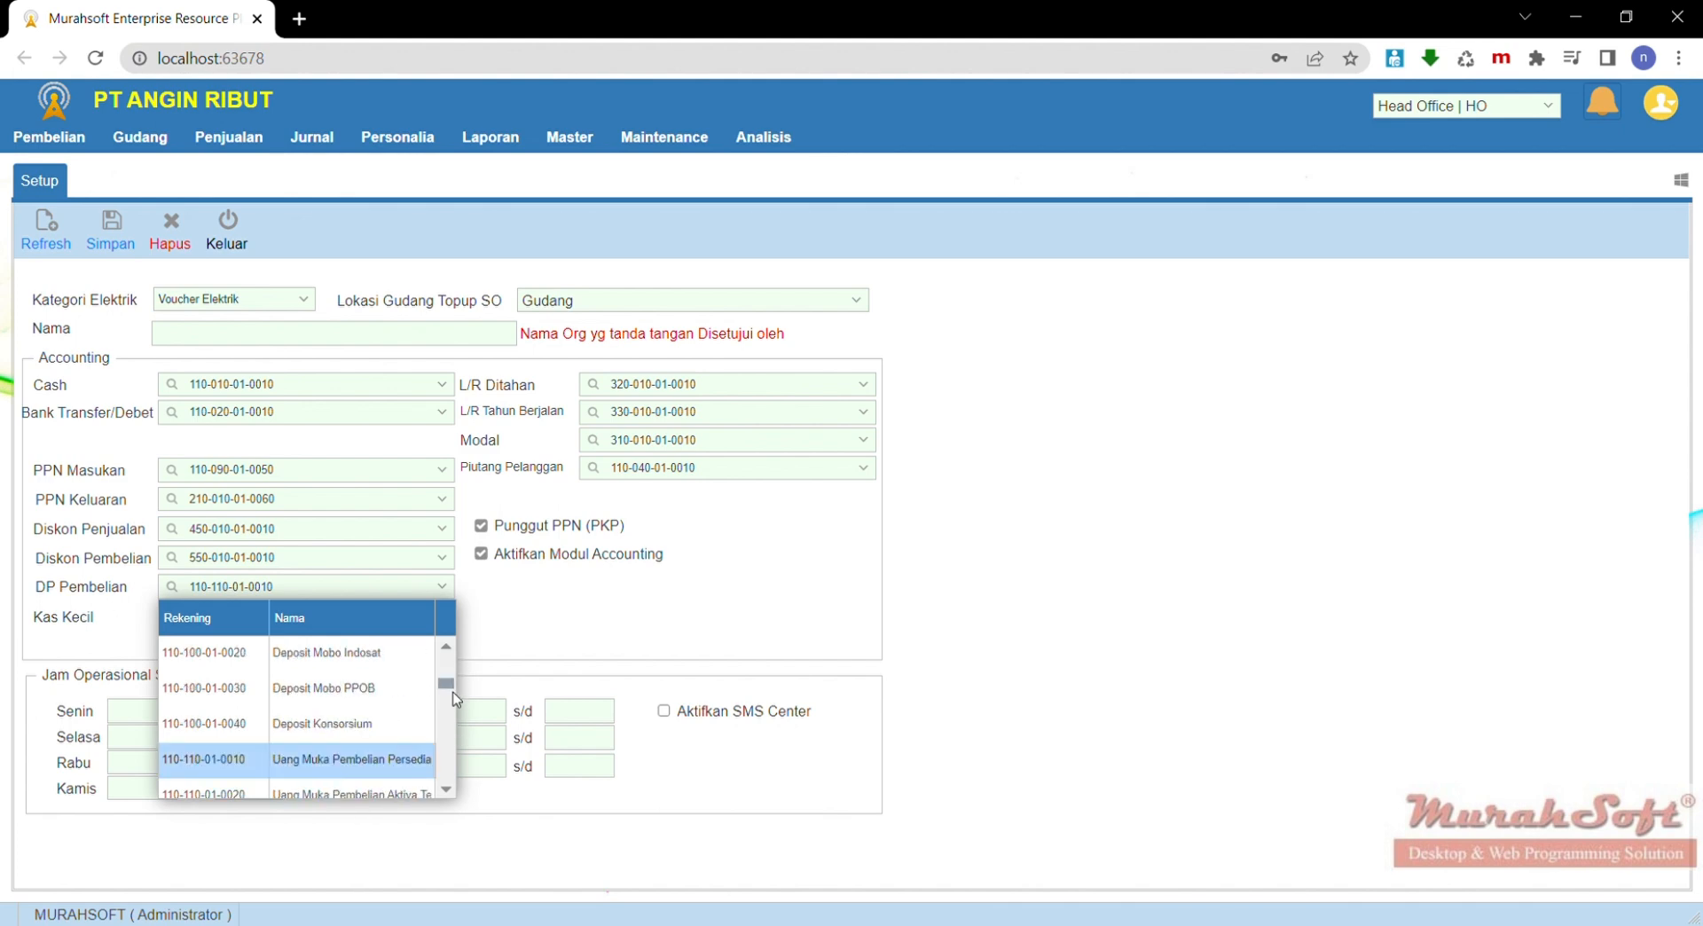
left_click(640, 614)
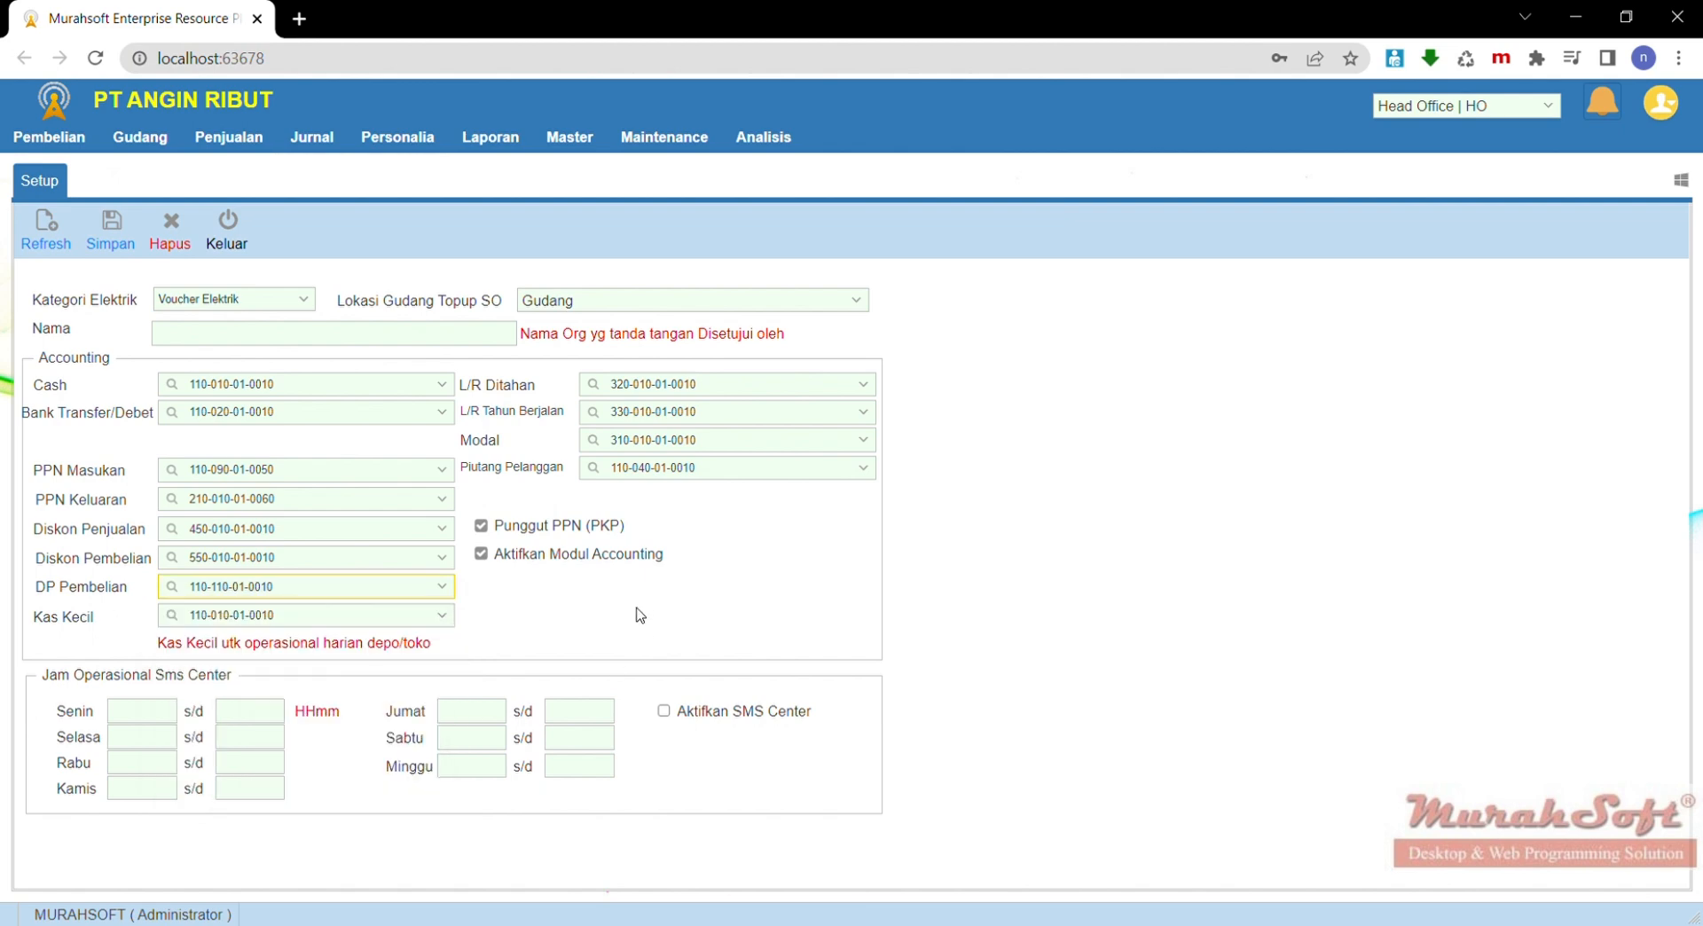
left_click(442, 615)
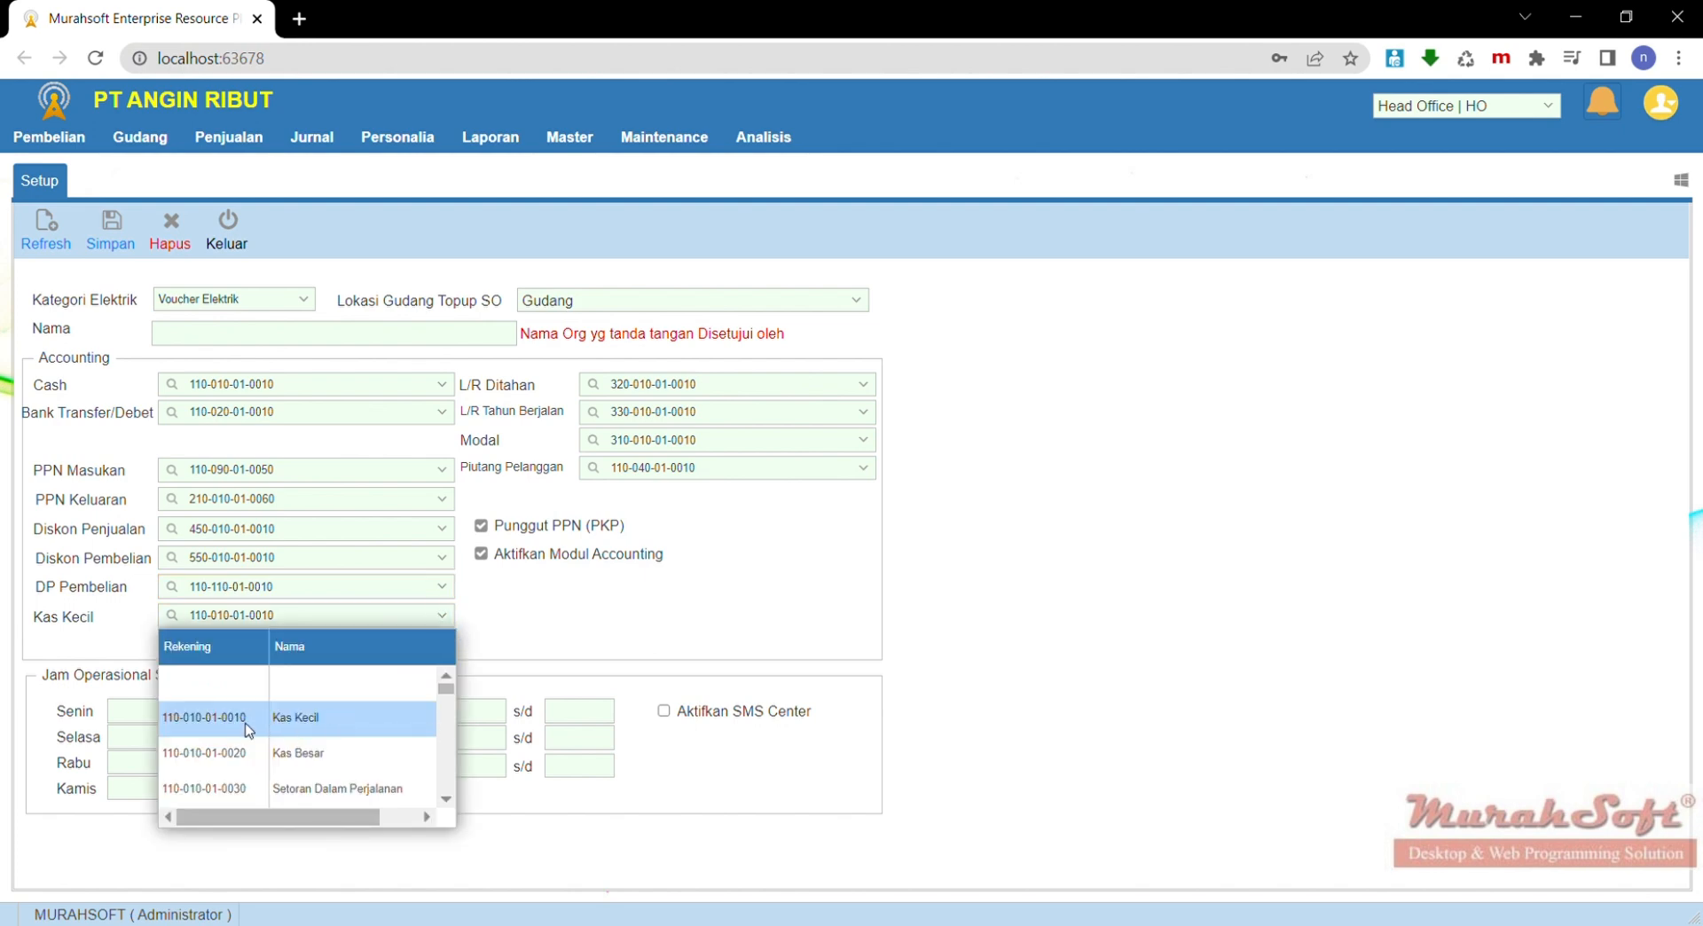
left_click(613, 642)
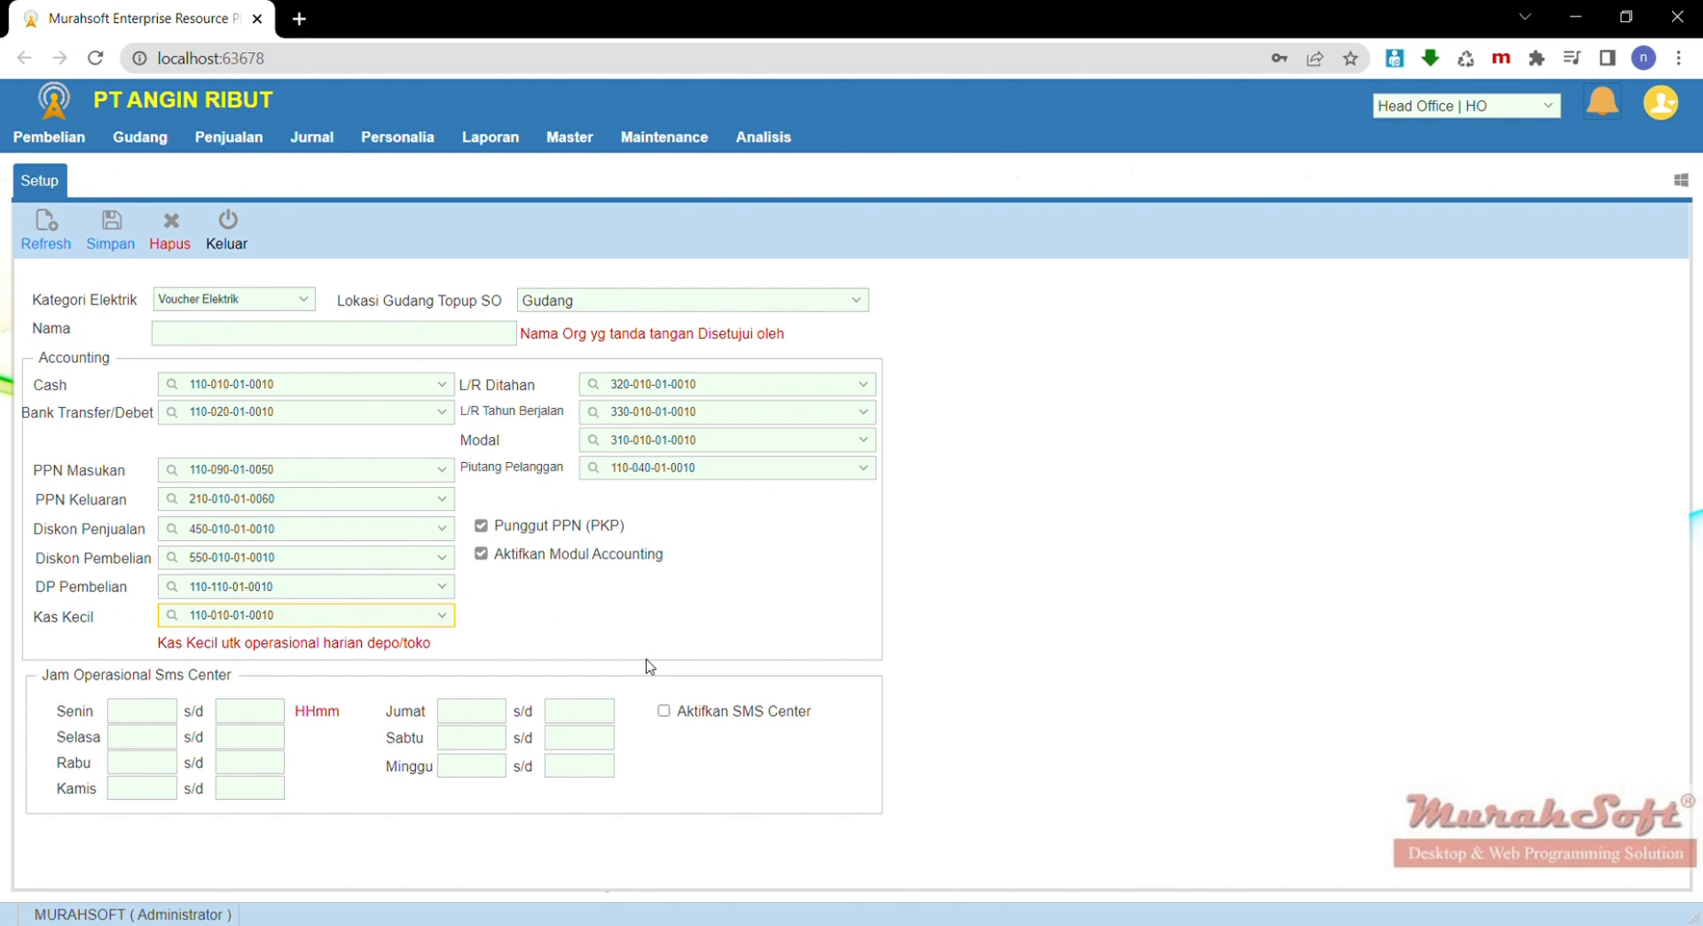
Set the SMS Center operating hours for Senin from 0800 to 1730, leaving the other days blank
left_click(153, 720)
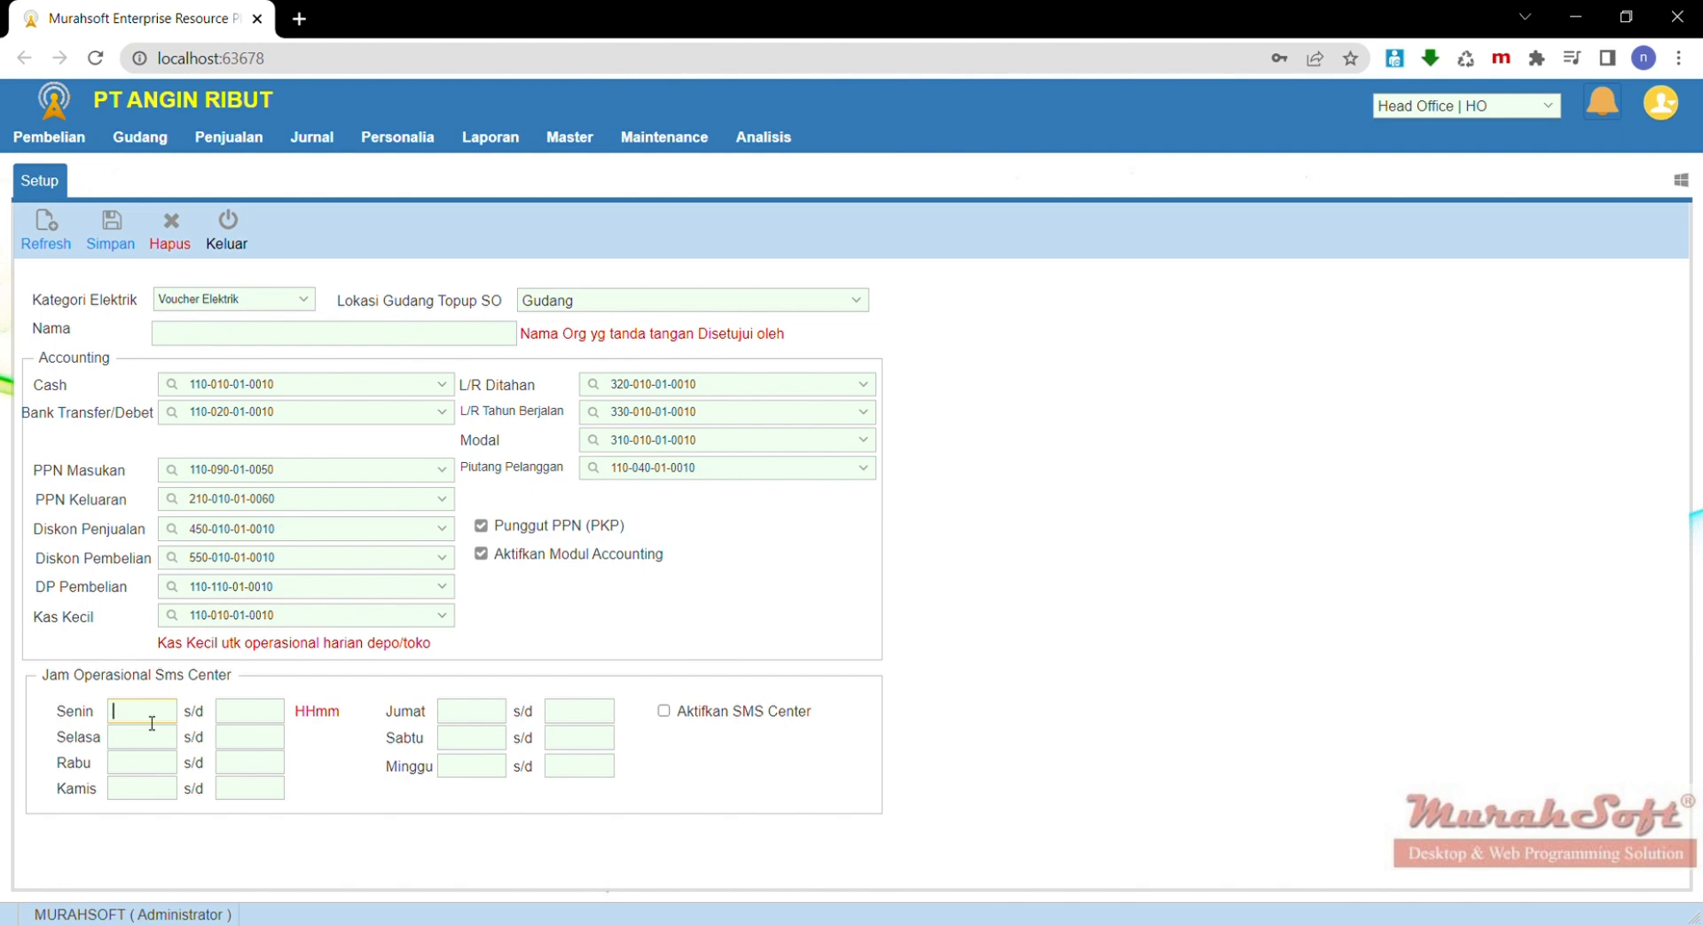
type("0800")
key("Tab")
type("1730")
left_click(115, 738)
left_click(237, 742)
left_click(146, 772)
left_click(229, 770)
left_click(261, 796)
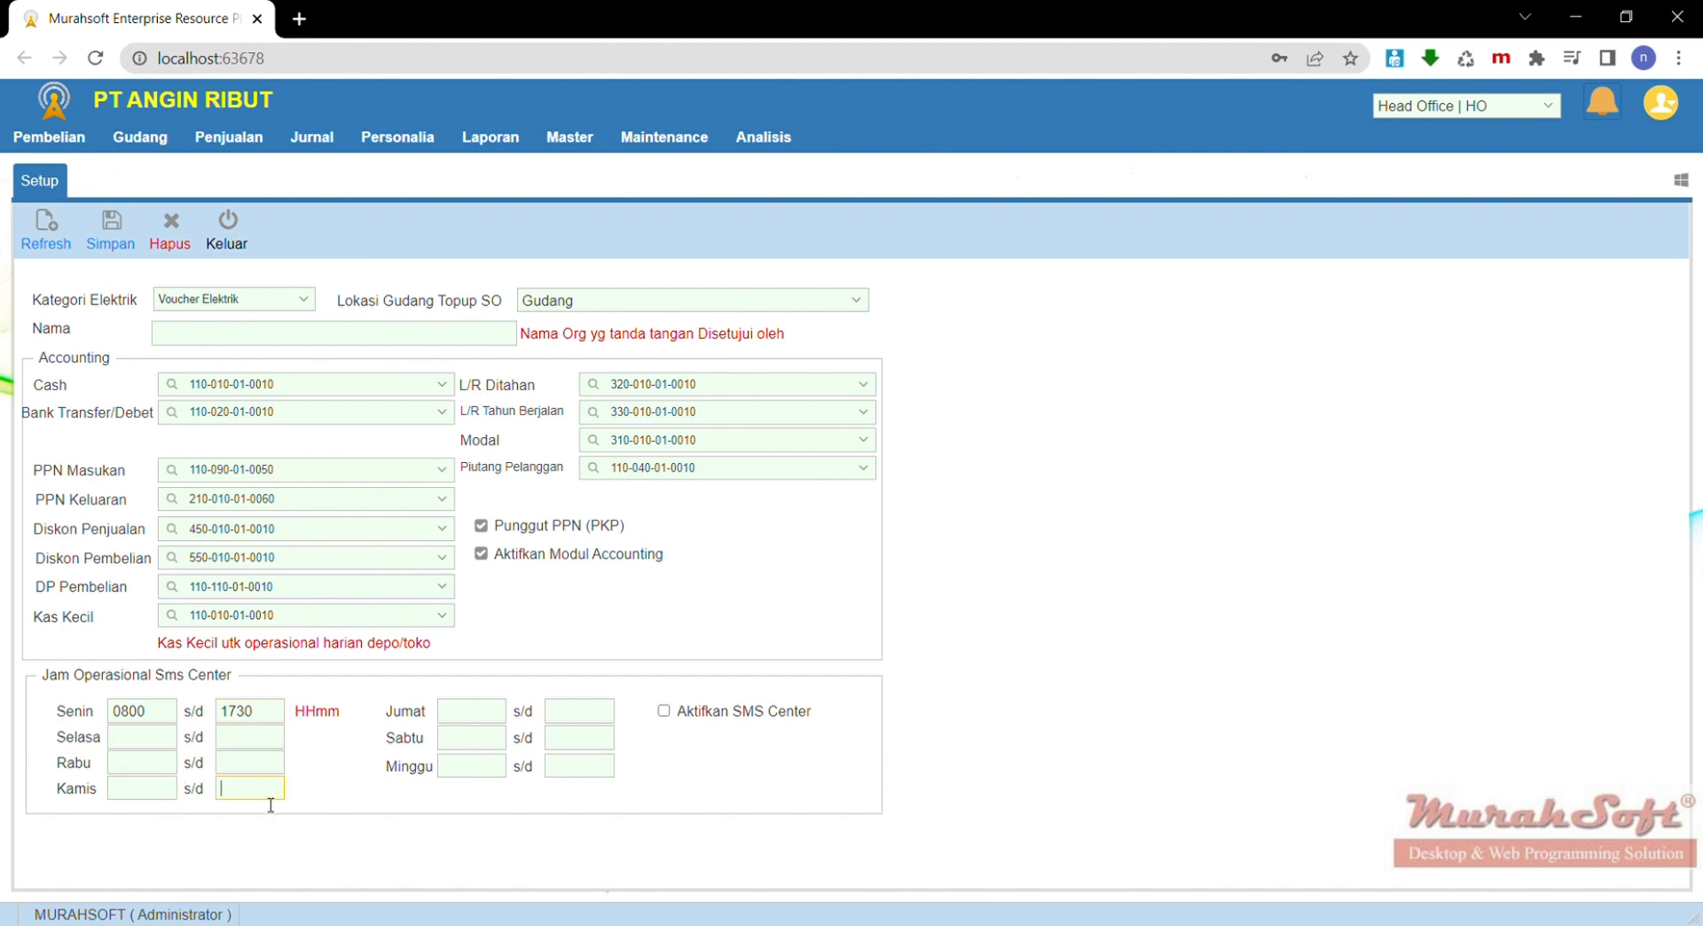
Enable Aktifkan SMS Center and save the configuration
left_click(664, 713)
left_click(122, 248)
left_click(828, 570)
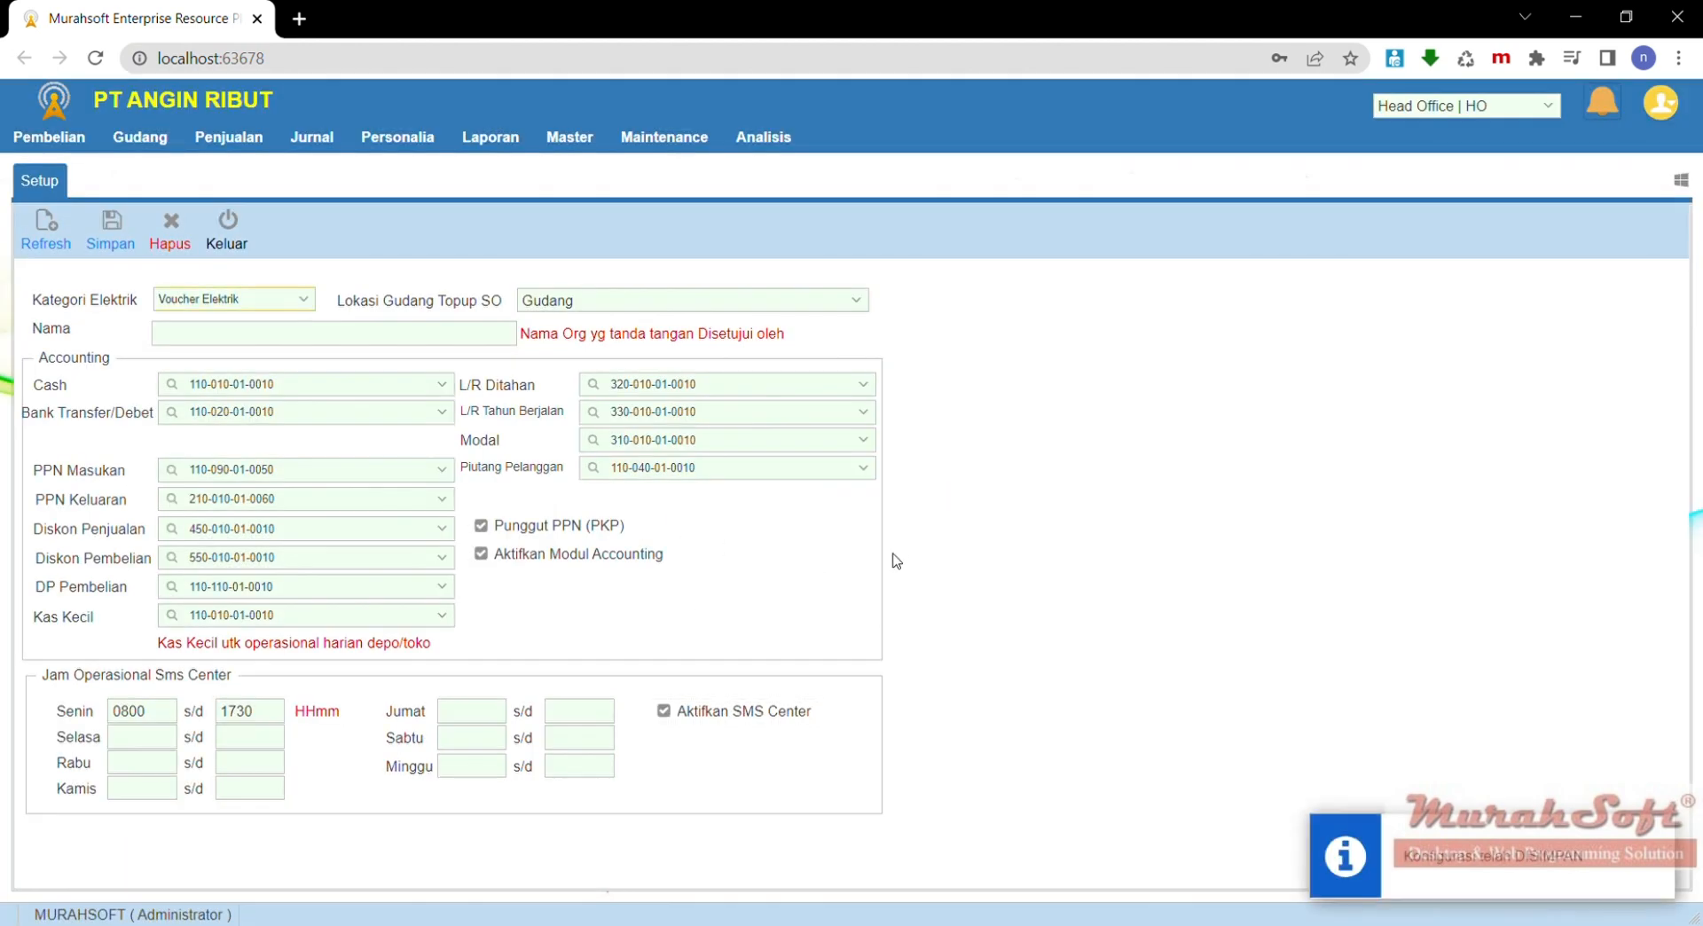